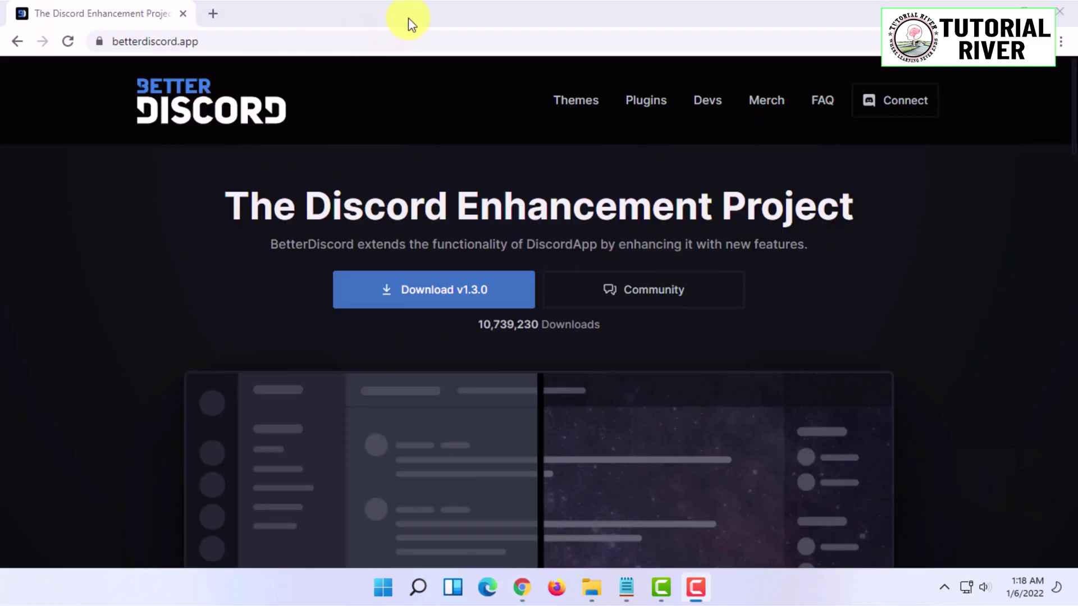
# - Open the browser's download history and run BetterDiscord-Windows.exe
pyautogui.click(113, 42)
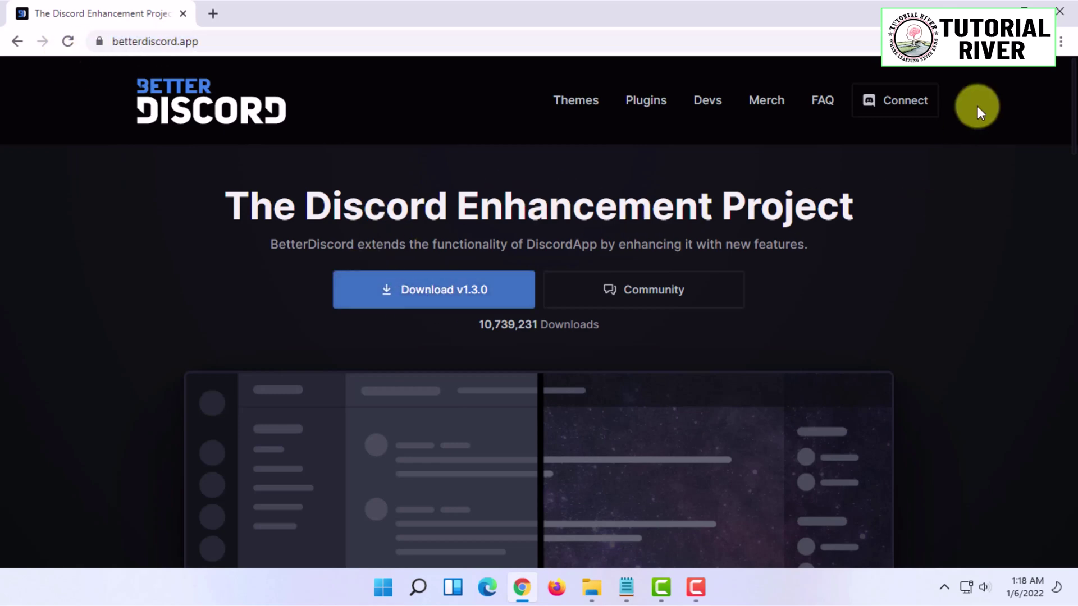
pyautogui.click(1061, 42)
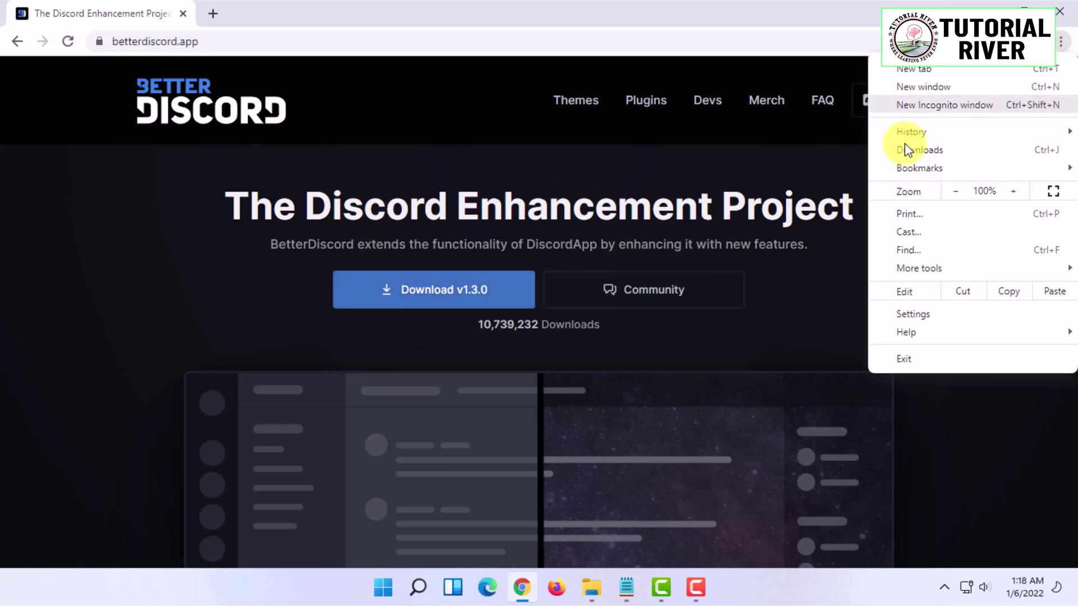
pyautogui.click(935, 153)
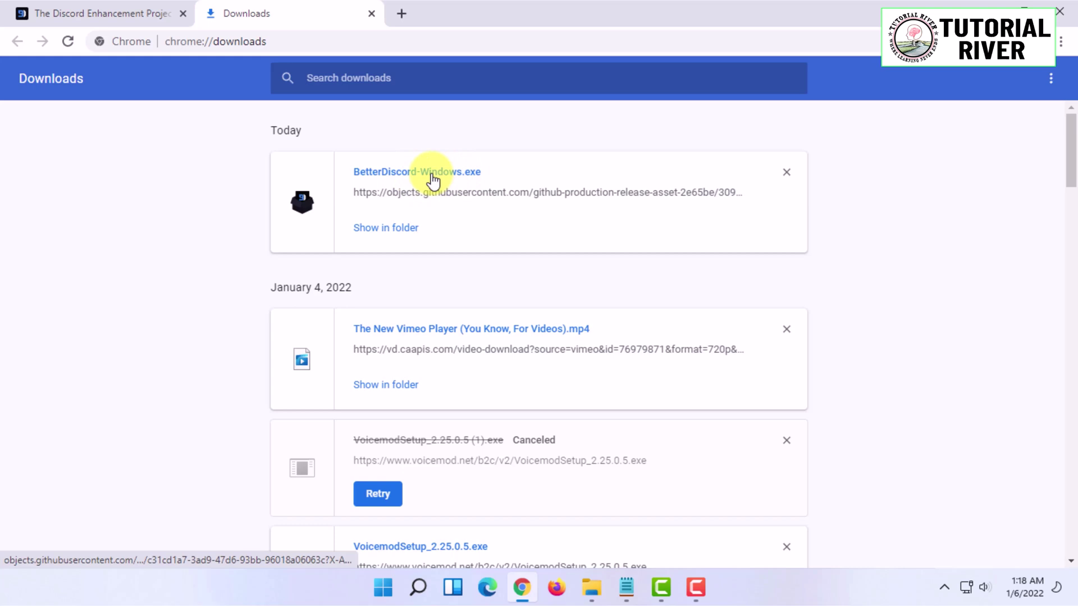
pyautogui.click(432, 173)
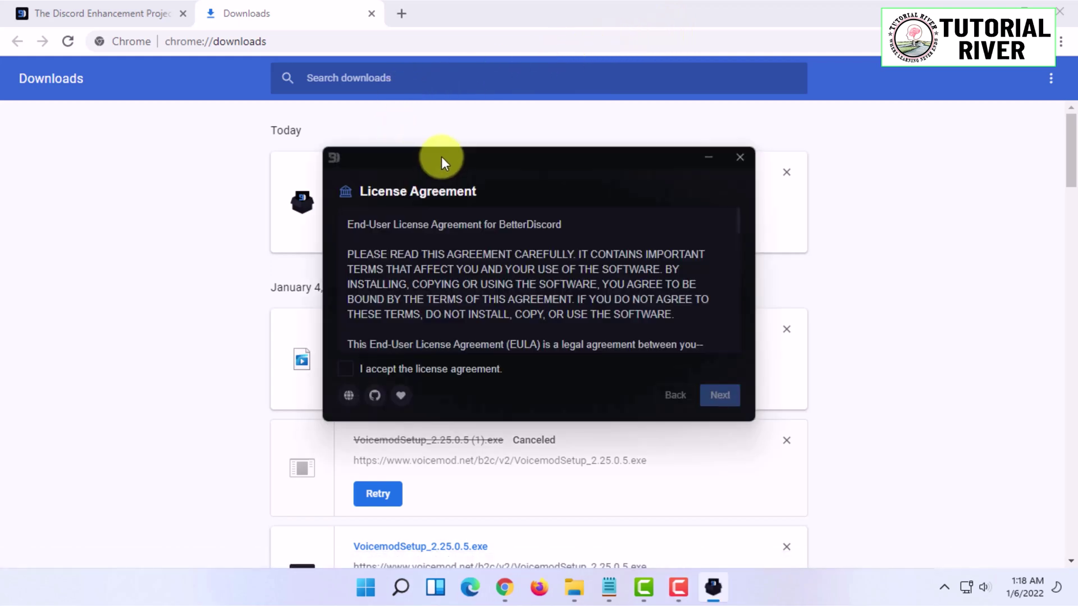
# - Accept the BetterDiscord license agreement and proceed with the Install BetterDiscord action
pyautogui.moveTo(441, 156); pyautogui.dragTo(409, 150)
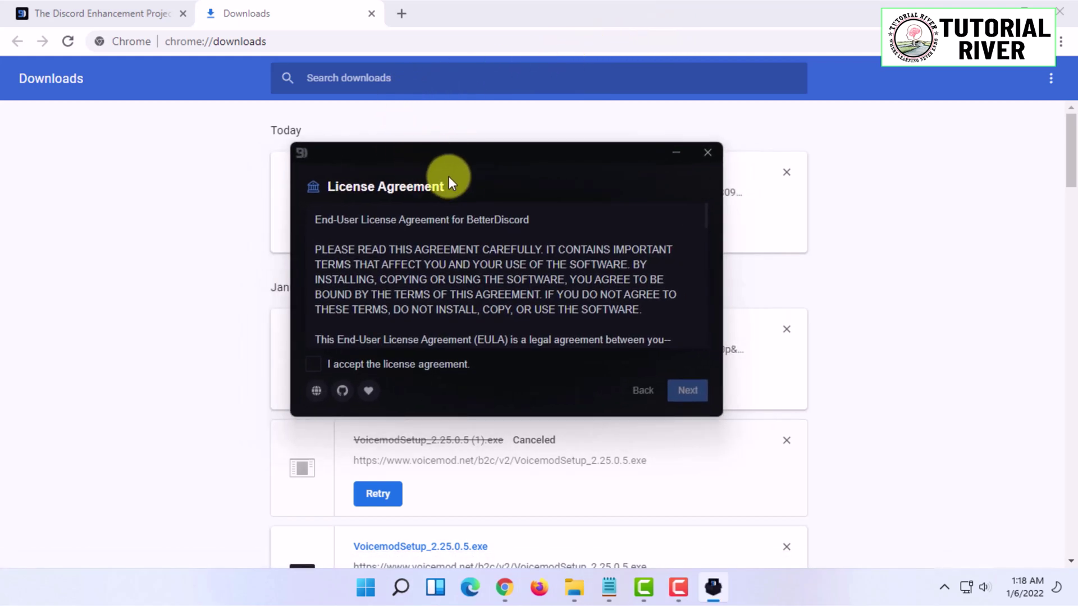
pyautogui.click(399, 369)
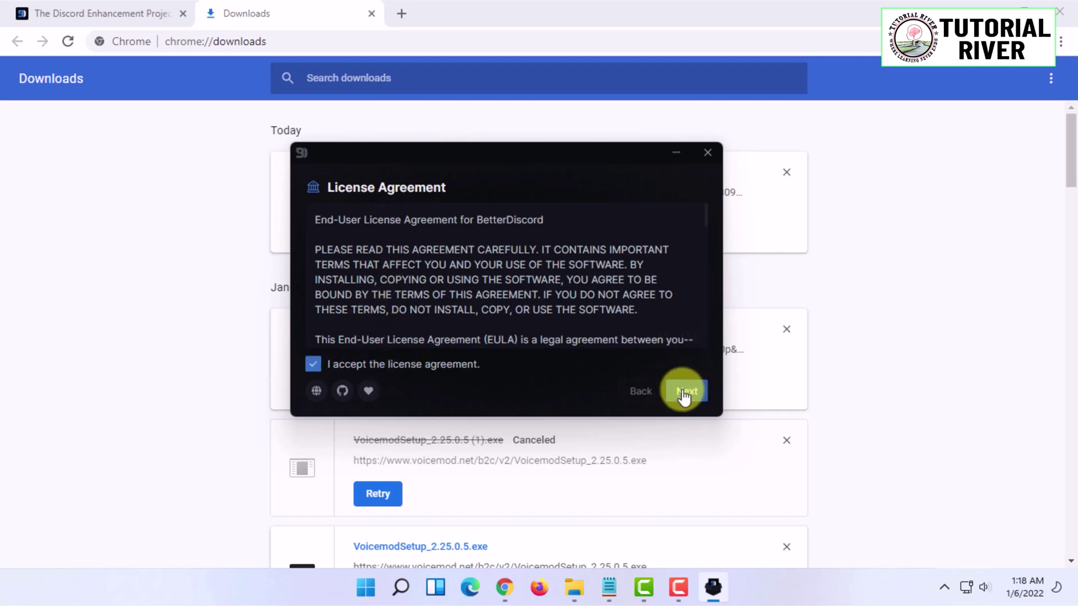
pyautogui.click(686, 392)
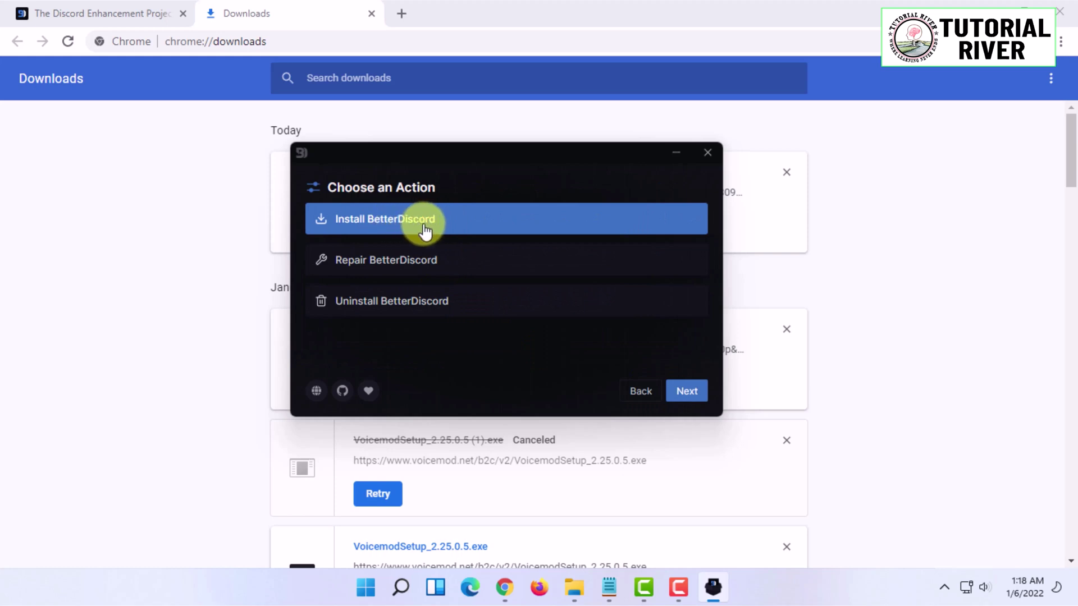
pyautogui.click(691, 399)
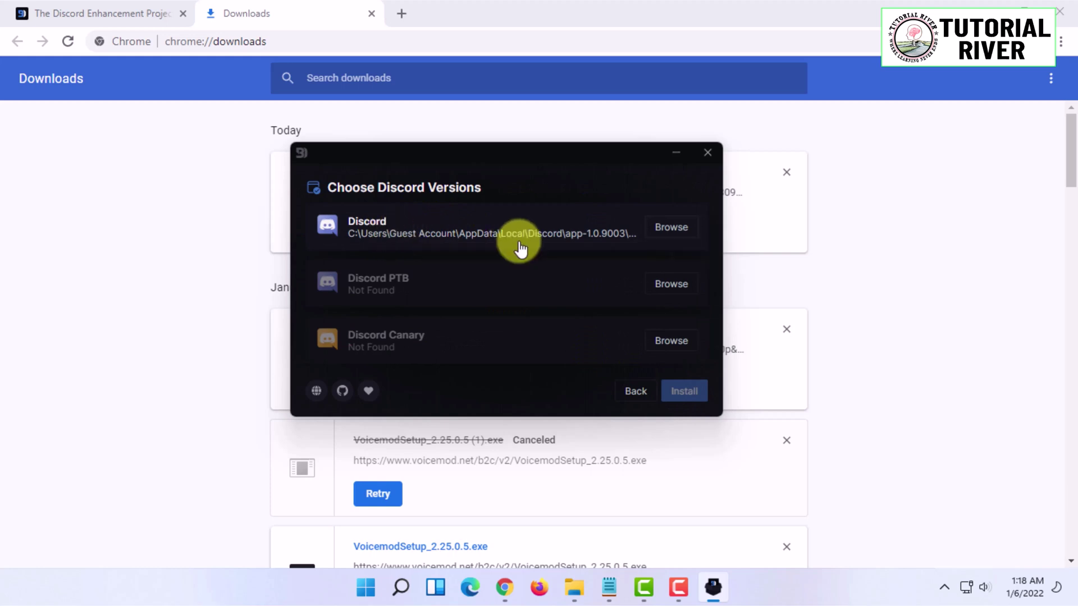
# - Select the standard Discord version as the target and install BetterDiscord into it
pyautogui.click(391, 227)
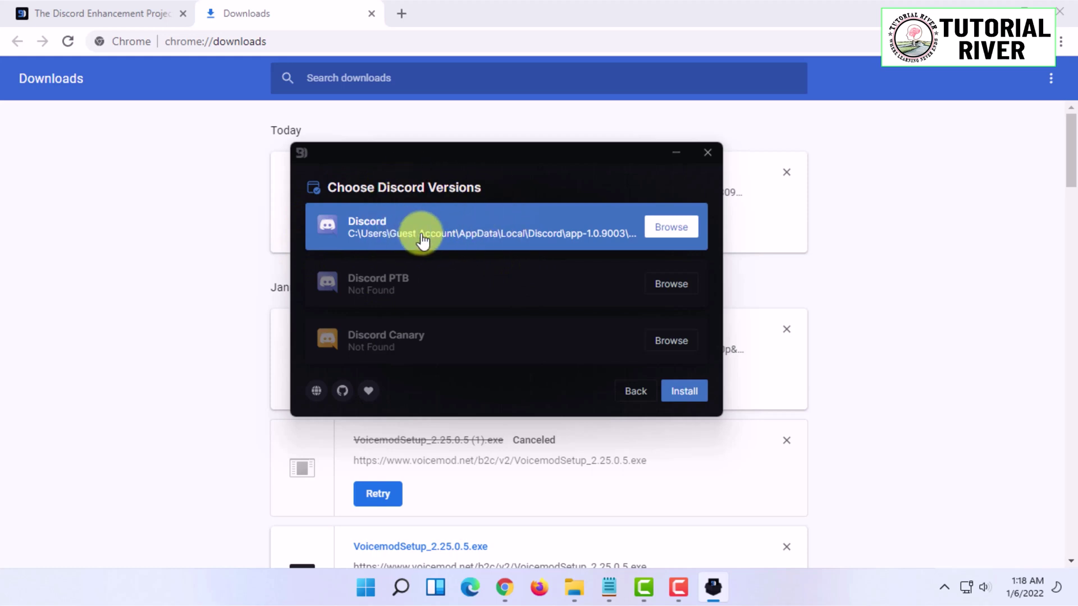
pyautogui.click(428, 224)
pyautogui.click(415, 230)
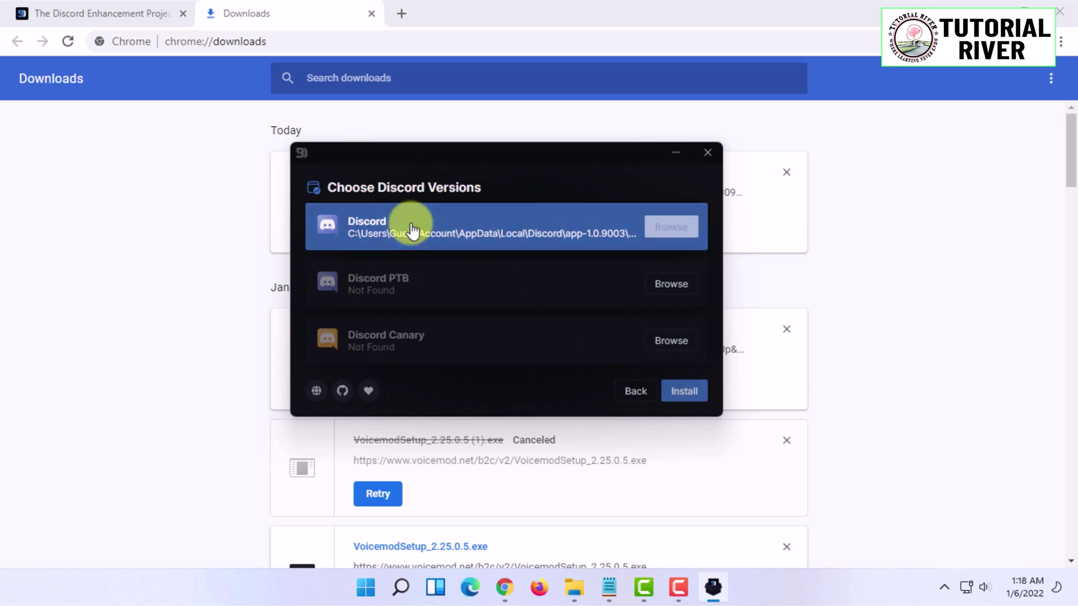
pyautogui.click(680, 392)
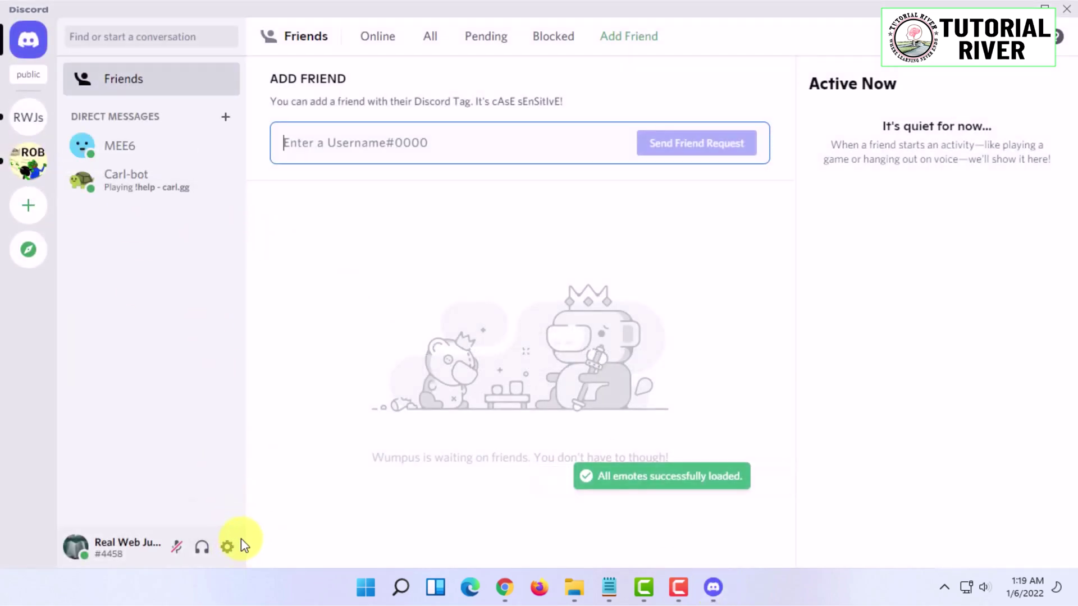
# - Open Discord's user settings and display the BetterDiscord Themes page with the Frosted Glass entry
pyautogui.click(228, 548)
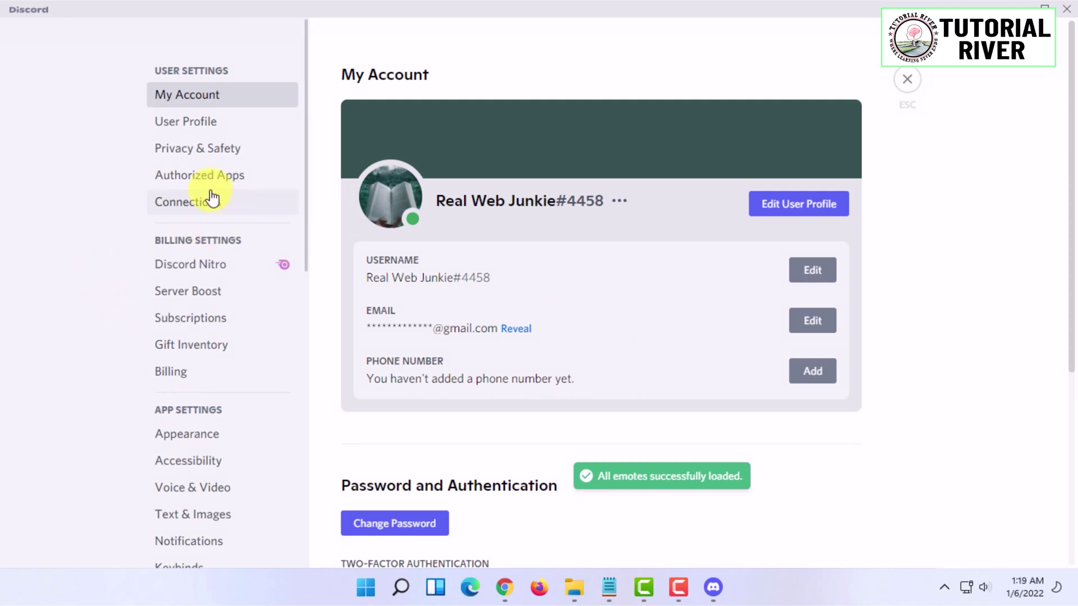
pyautogui.scroll(-2, 227, 277)
pyautogui.scroll(2, 247, 225)
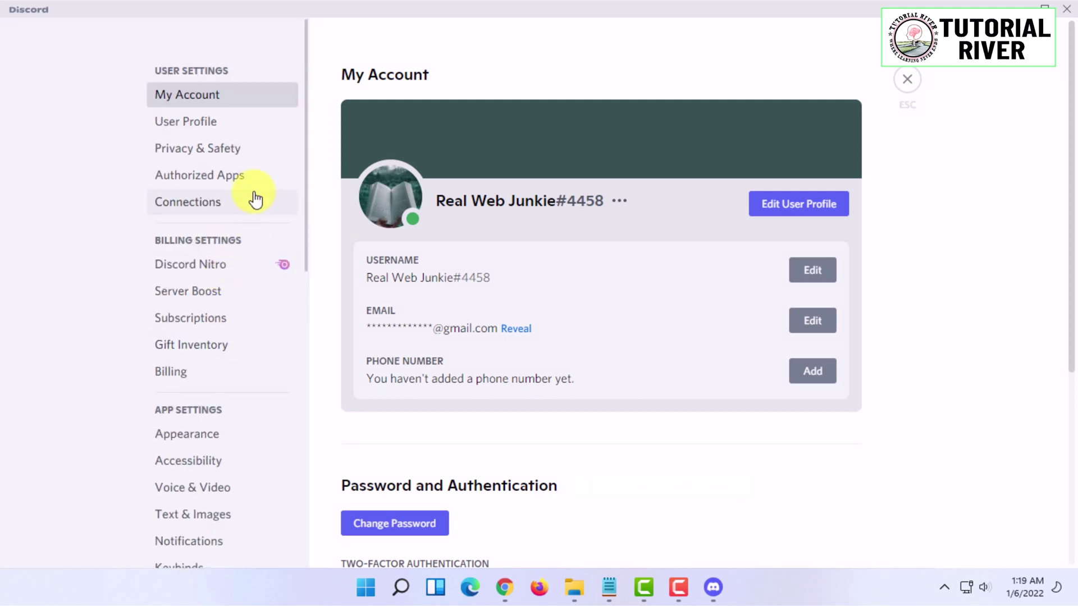
pyautogui.scroll(-2, 254, 202)
pyautogui.scroll(-5, 253, 203)
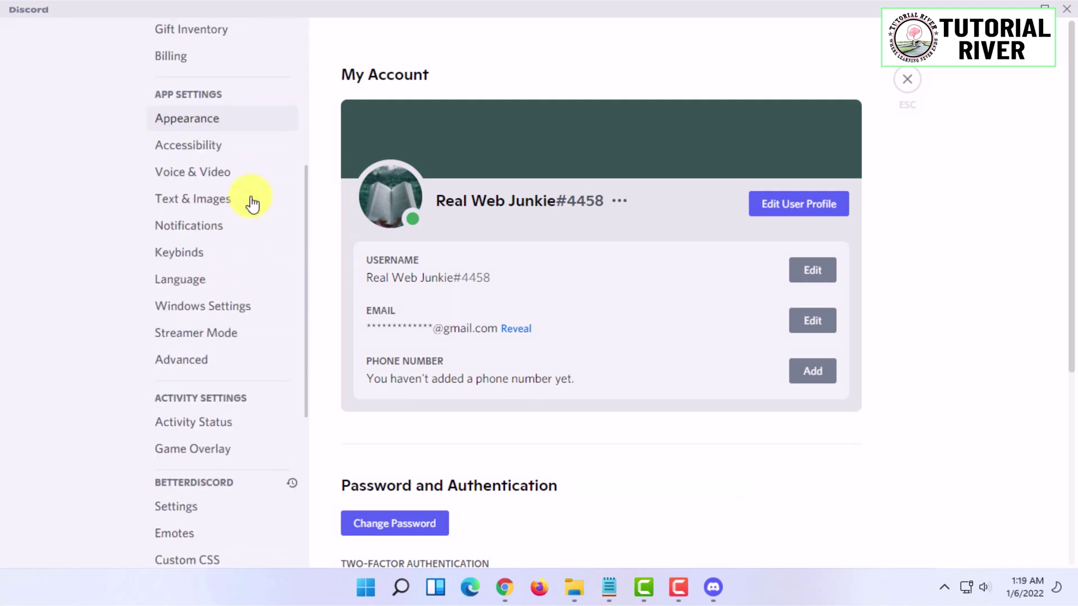
pyautogui.scroll(-3, 250, 234)
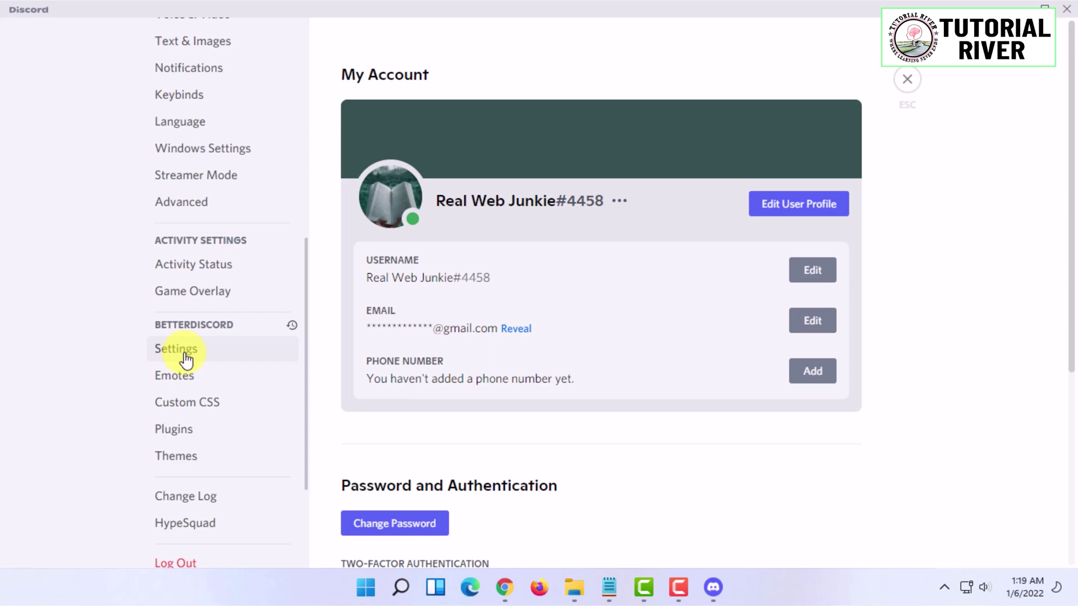
pyautogui.click(187, 458)
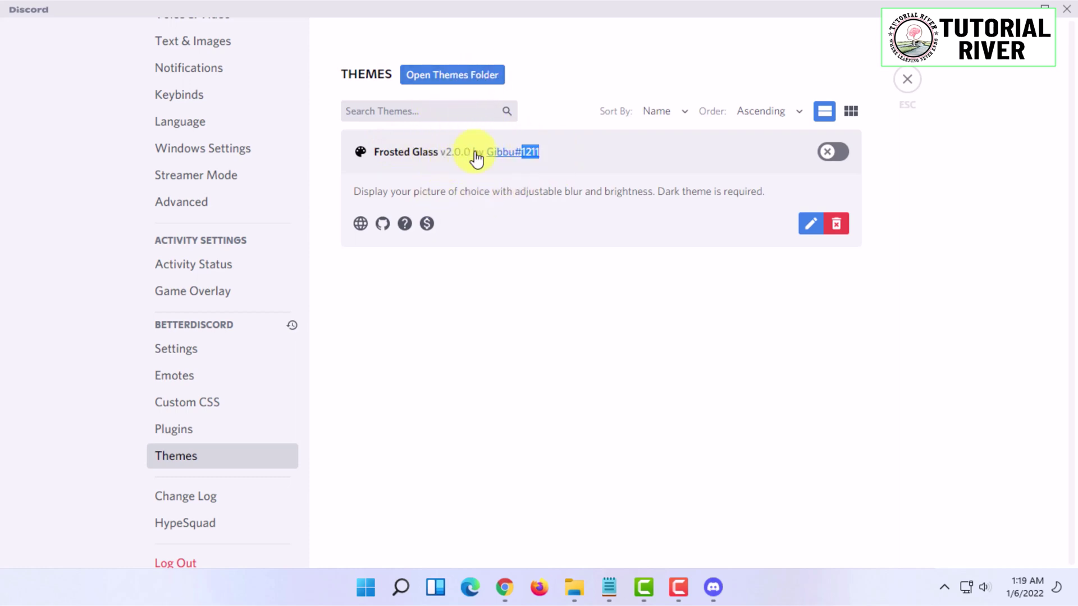
pyautogui.moveTo(476, 159); pyautogui.dragTo(476, 155)
pyautogui.moveTo(389, 147); pyautogui.dragTo(394, 149)
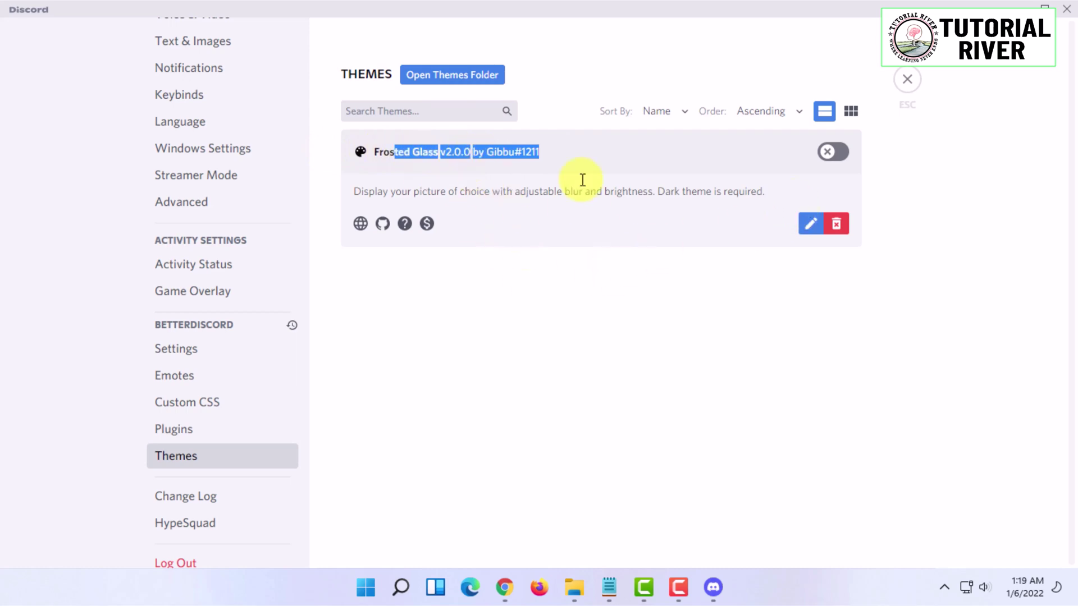
# - Switch to Chrome, open the Themes page of the BetterDiscord website and try to download the Dark Matter theme
pyautogui.click(505, 588)
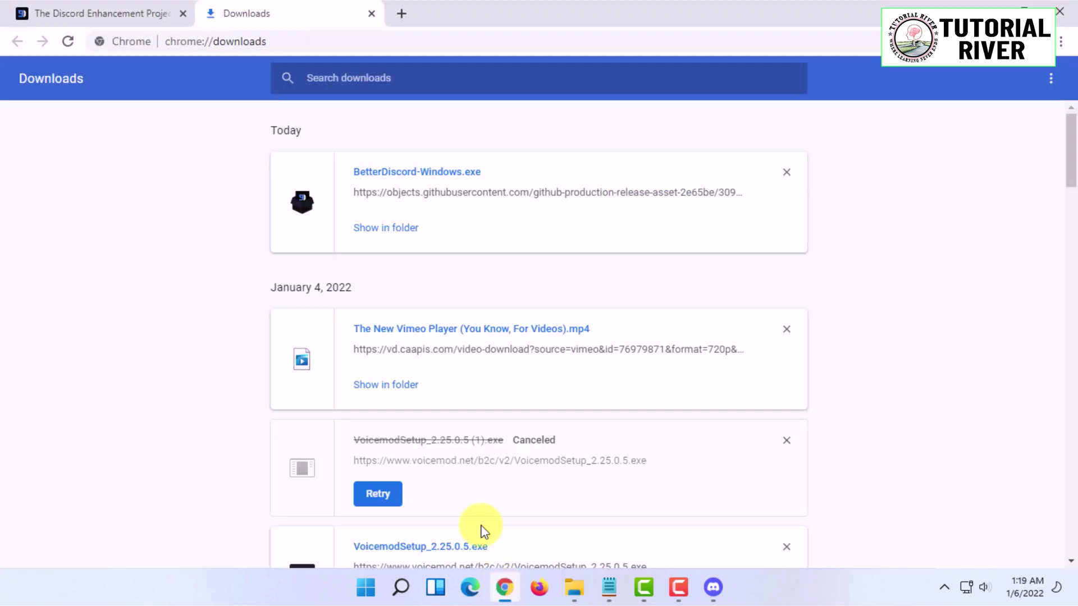
pyautogui.click(115, 13)
pyautogui.click(577, 102)
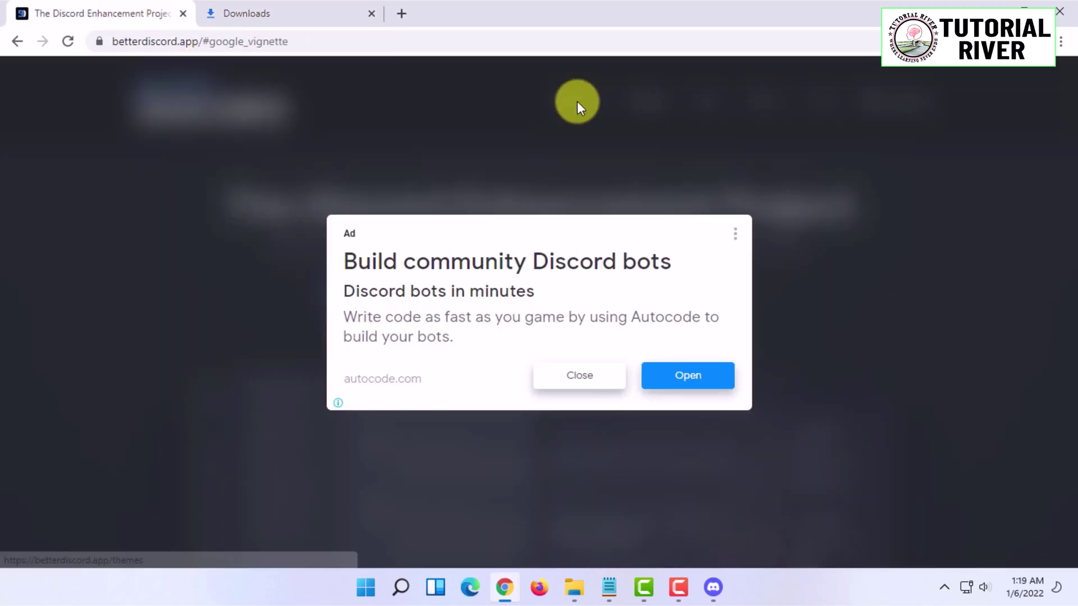
pyautogui.click(581, 382)
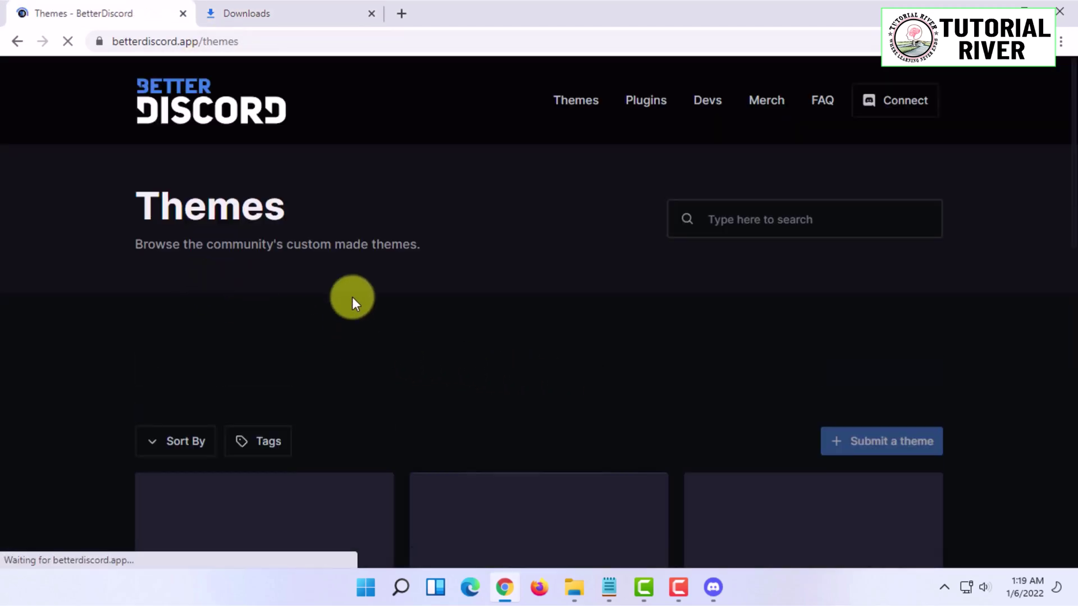
pyautogui.scroll(-4, 398, 298)
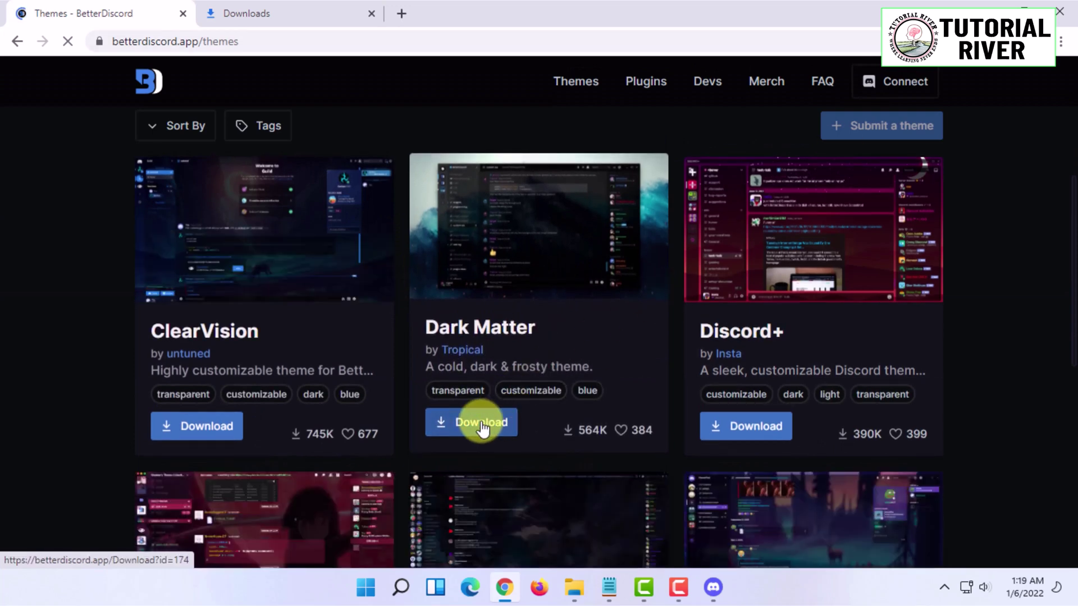
pyautogui.click(481, 424)
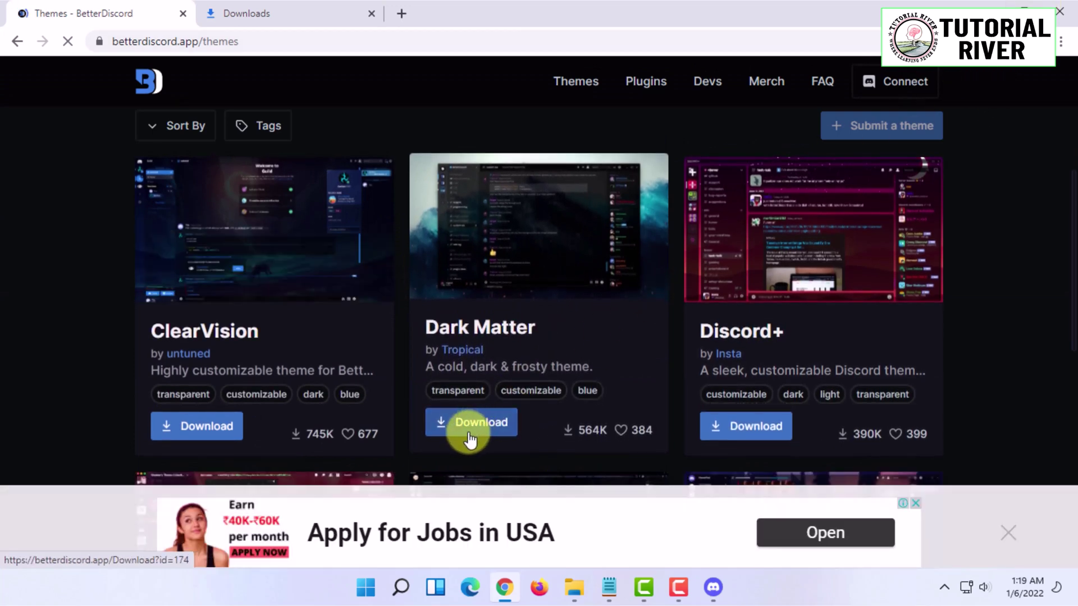
pyautogui.click(469, 432)
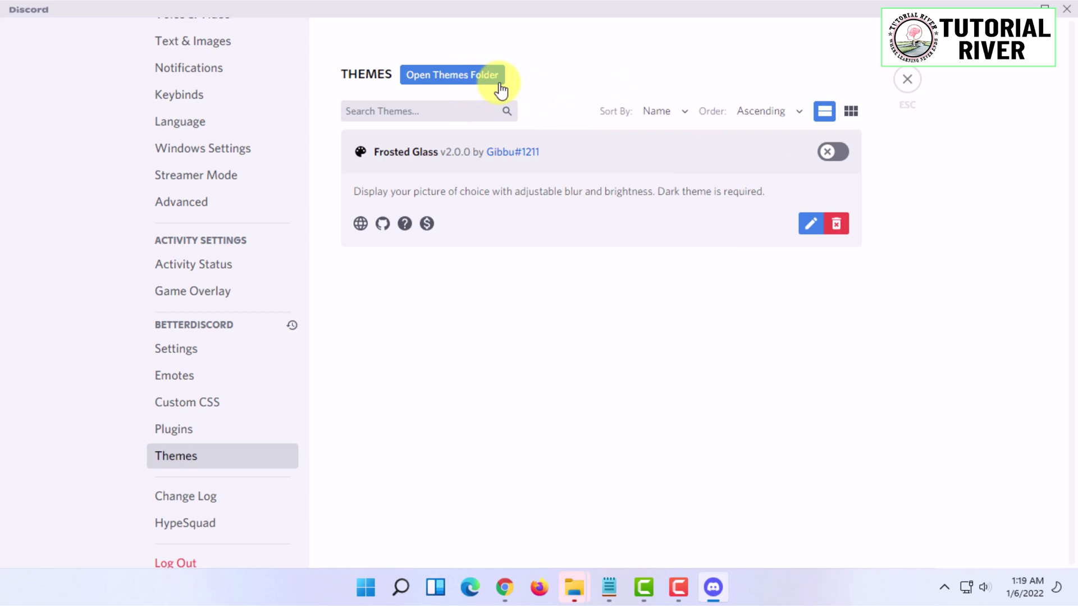
# - Open BetterDiscord's themes folder from Discord and examine the FrostedGlass.theme.css file in it
pyautogui.click(477, 78)
pyautogui.moveTo(573, 587)
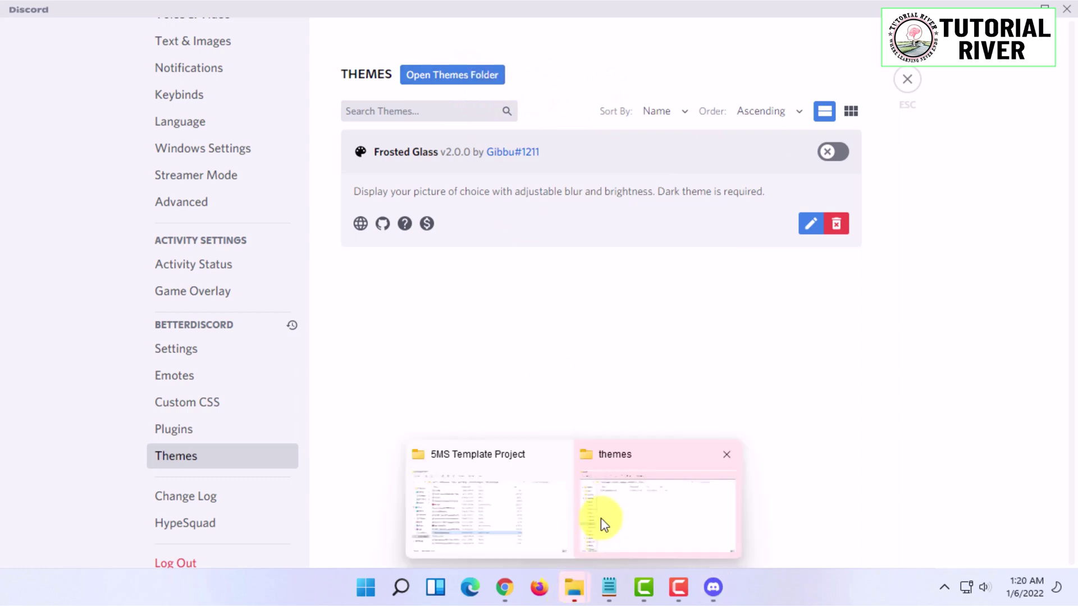
pyautogui.click(607, 507)
pyautogui.click(230, 140)
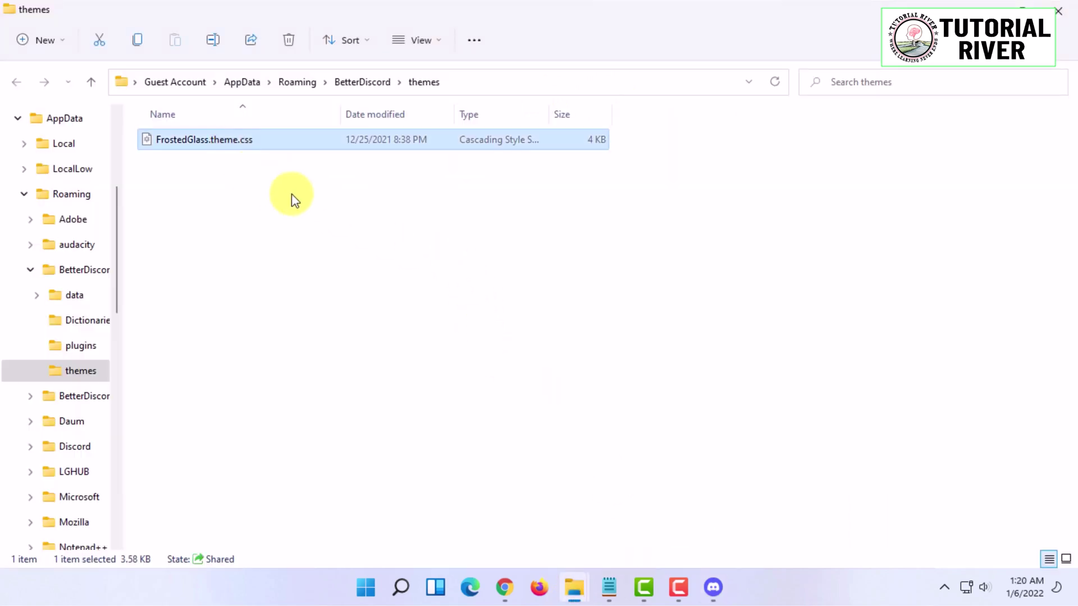
pyautogui.moveTo(306, 197); pyautogui.dragTo(167, 138)
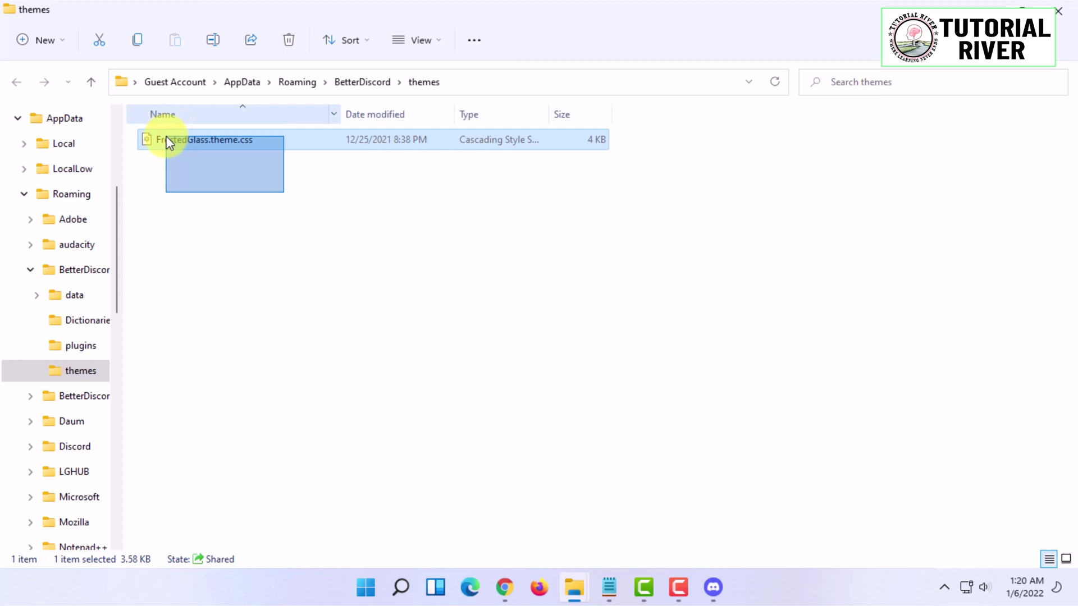
pyautogui.moveTo(163, 134); pyautogui.dragTo(243, 231)
pyautogui.moveTo(382, 224); pyautogui.dragTo(550, 163)
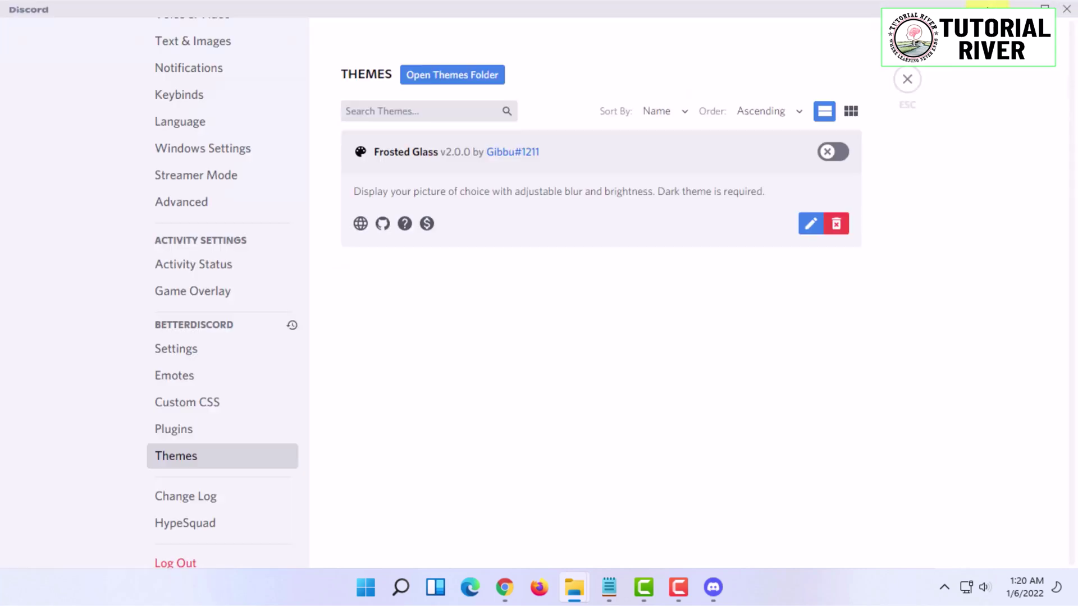
# - Switch to Chrome and look through the community themes around Frosted Glass on the BetterDiscord website
pyautogui.click(505, 587)
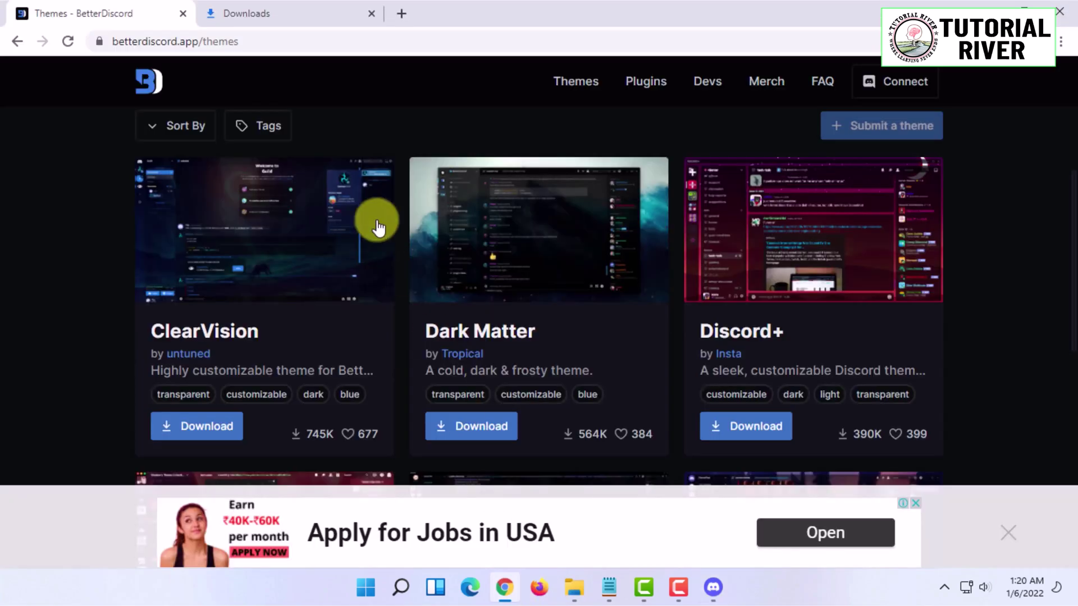
pyautogui.scroll(-4, 421, 306)
pyautogui.scroll(-1, 421, 305)
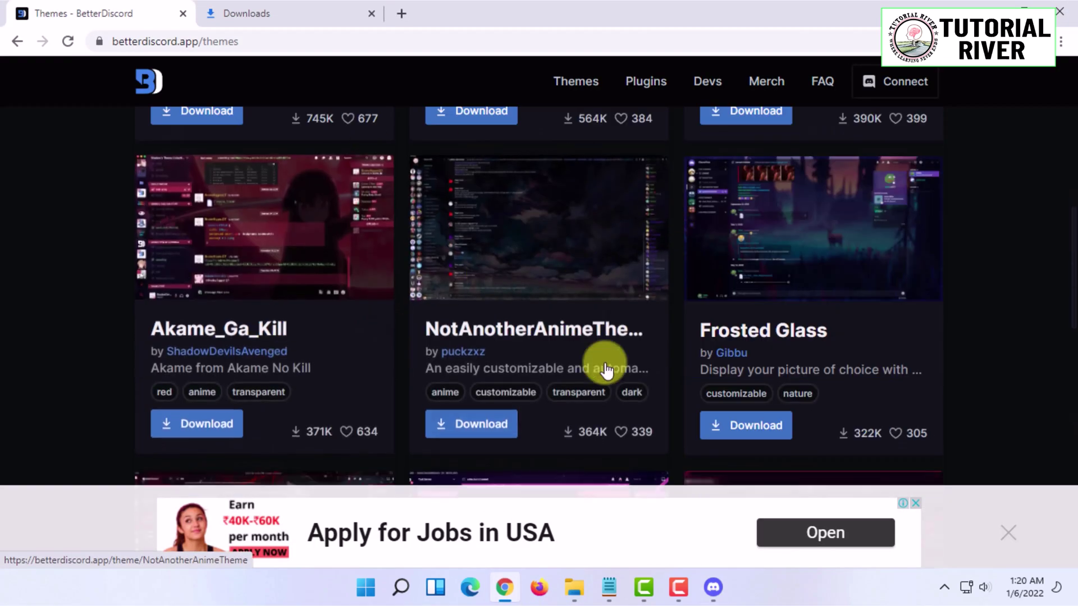
pyautogui.scroll(-3, 601, 361)
pyautogui.scroll(3, 597, 217)
# - Return to Discord, enable the Frosted Glass theme and leave the settings
pyautogui.click(1024, 7)
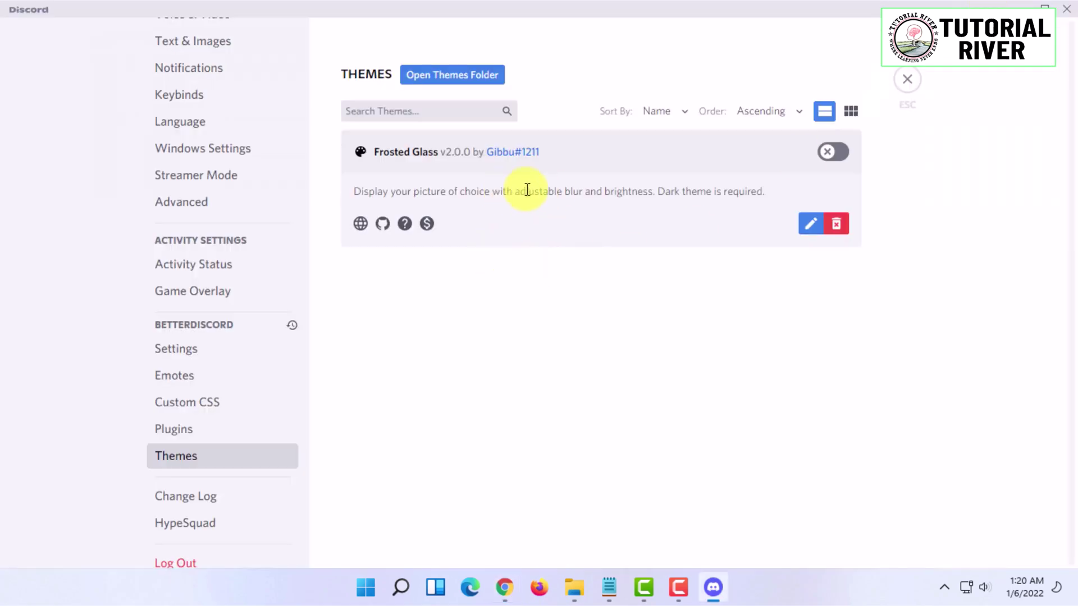
pyautogui.click(831, 155)
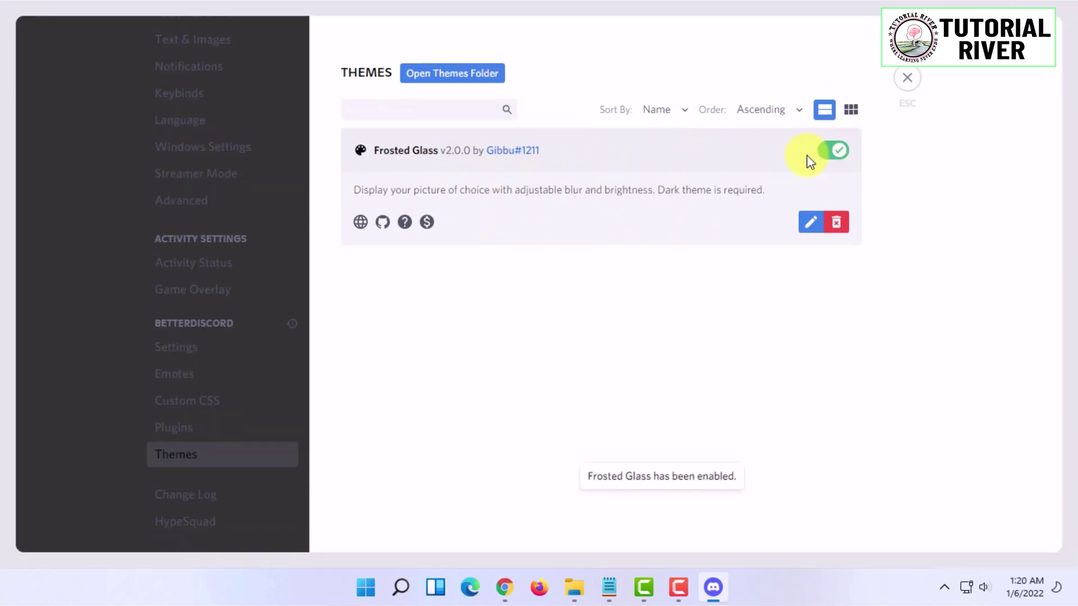
pyautogui.click(907, 81)
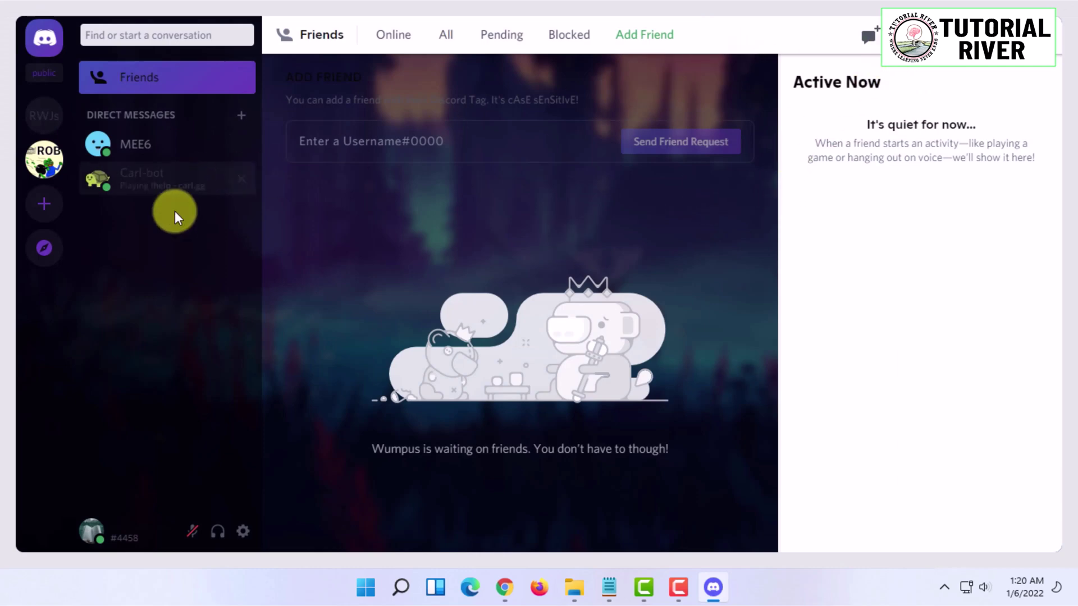
# - Set Discord's appearance theme to Dark in the user settings
pyautogui.click(243, 531)
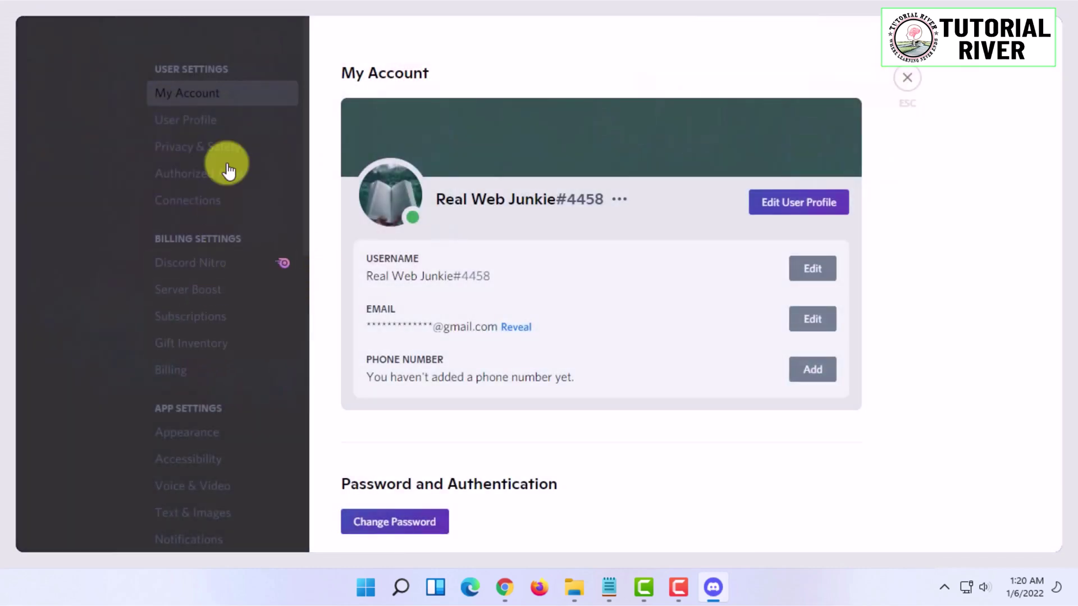
pyautogui.scroll(-1, 197, 289)
pyautogui.click(217, 368)
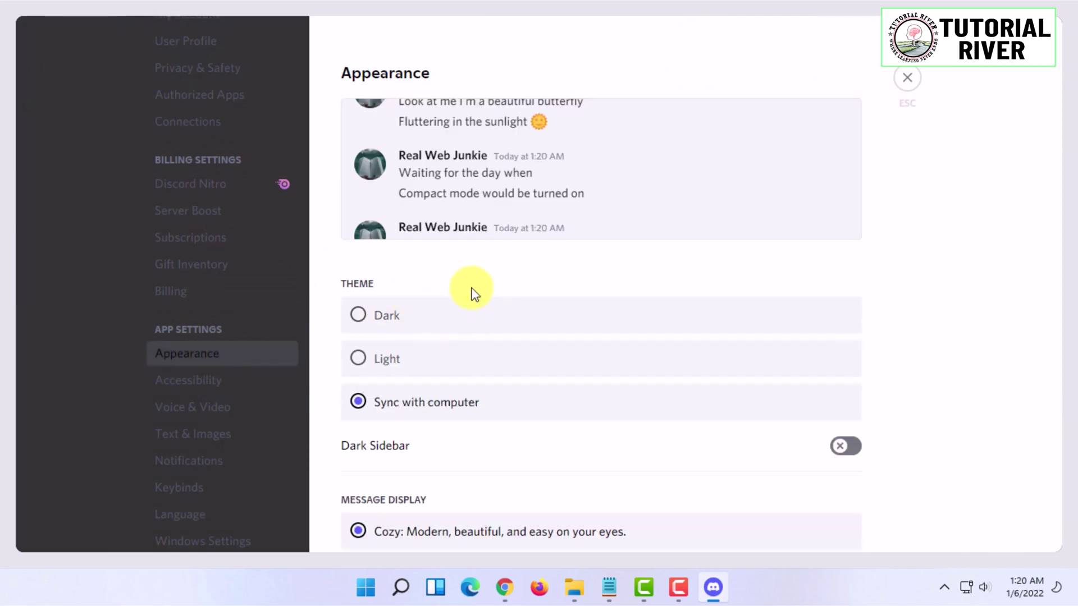
pyautogui.click(385, 326)
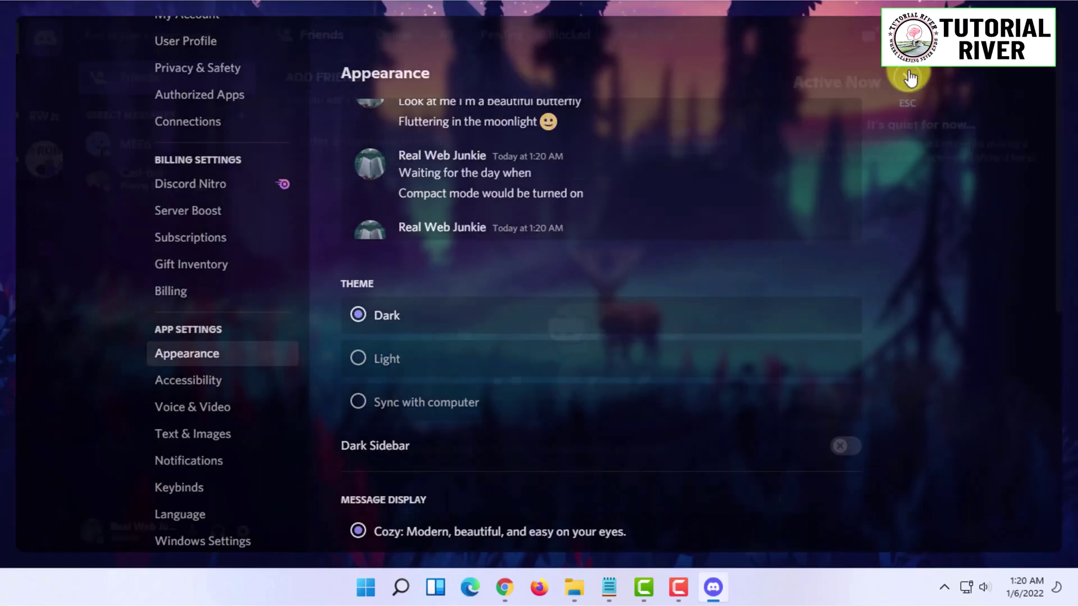
# - Leave the Appearance settings and open the Frosted Glass theme's CSS for editing from BetterDiscord's themes list
pyautogui.click(905, 77)
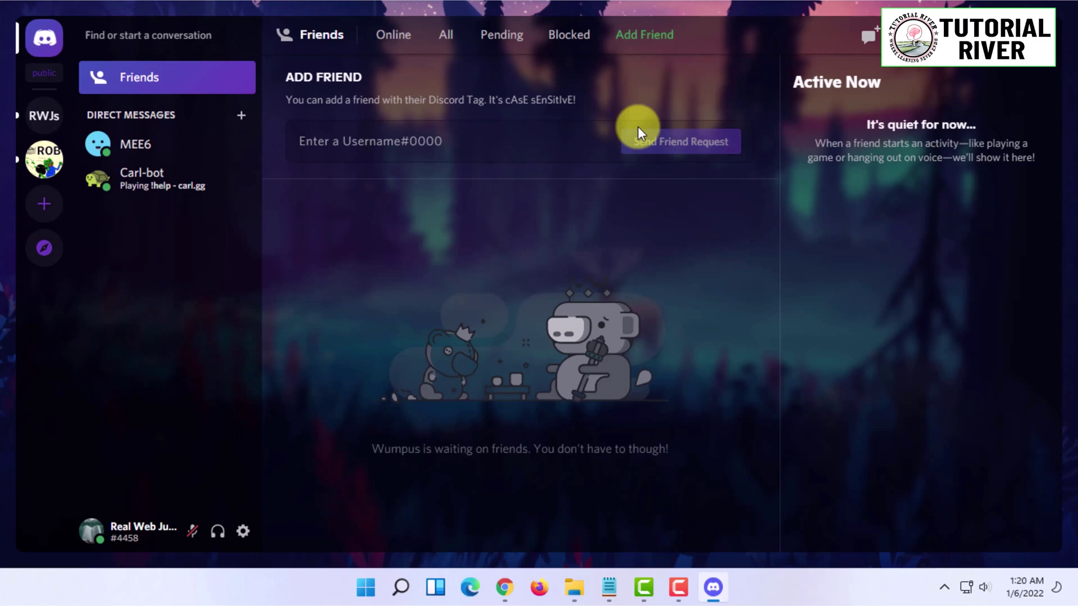
pyautogui.click(242, 531)
pyautogui.scroll(-4, 231, 292)
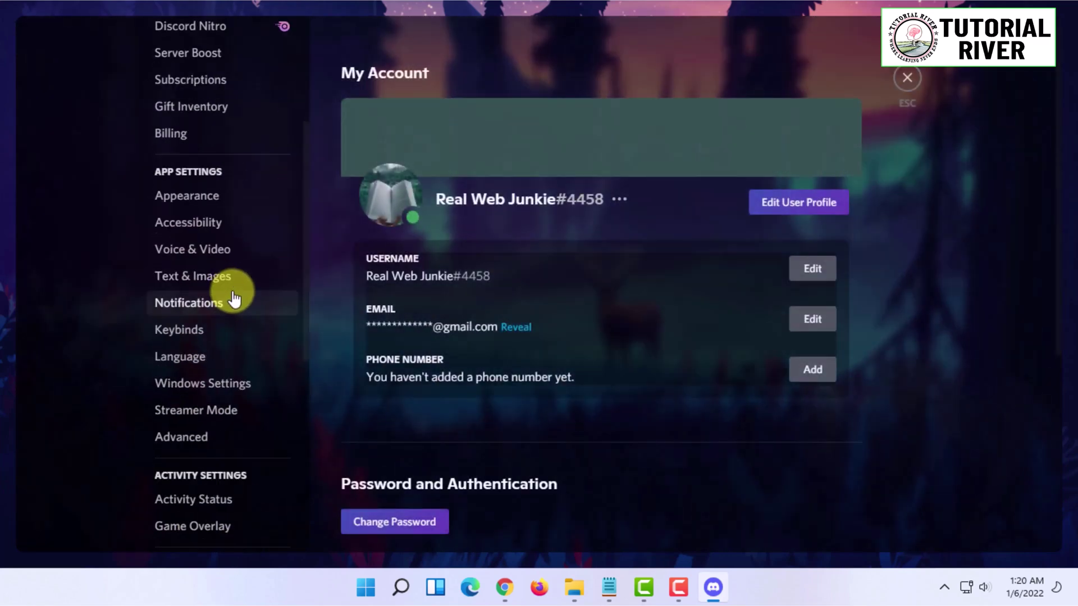
pyautogui.scroll(-5, 225, 353)
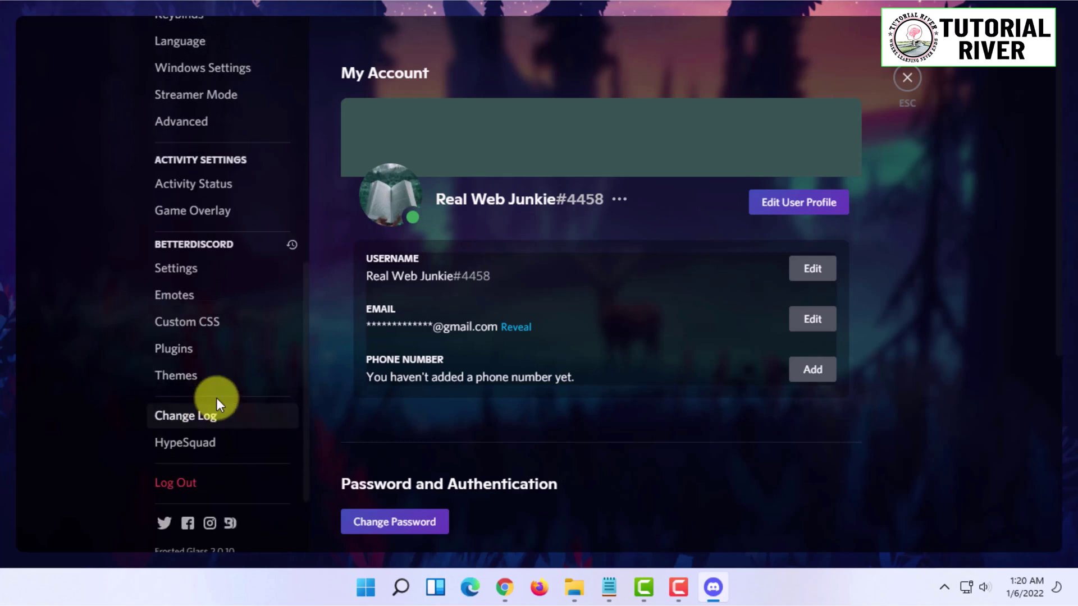
pyautogui.click(193, 375)
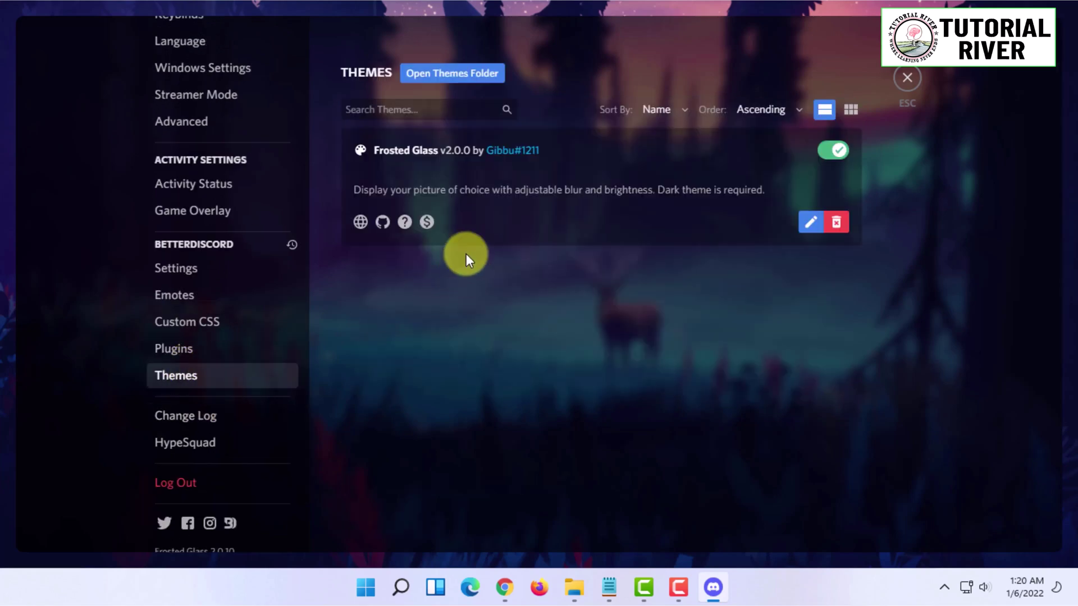
pyautogui.click(810, 225)
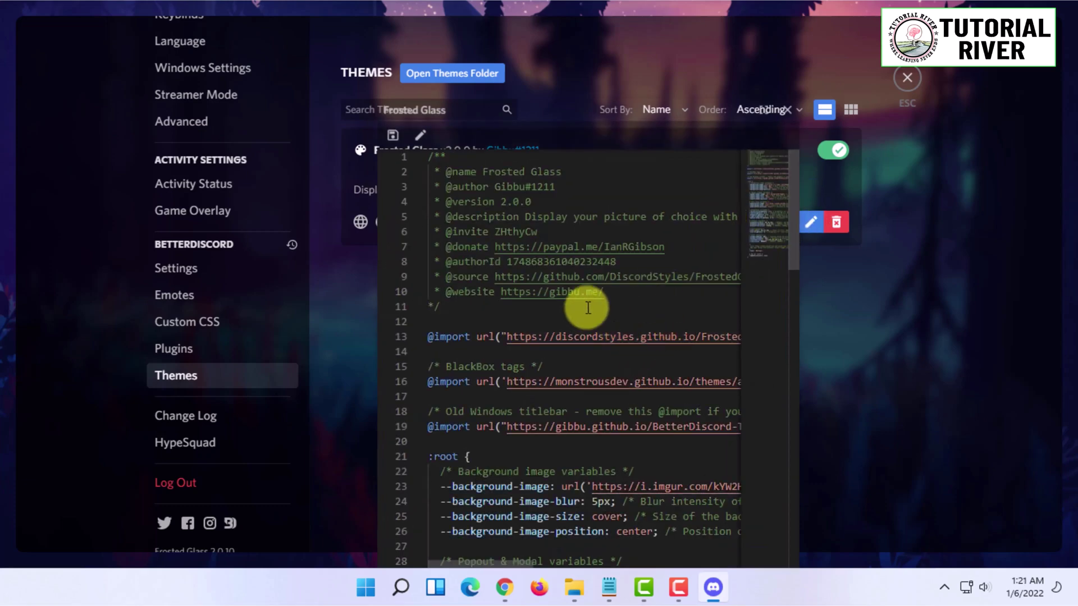
# - Find the --background-image variable in the theme's CSS and select its image URL
pyautogui.scroll(-3, 584, 303)
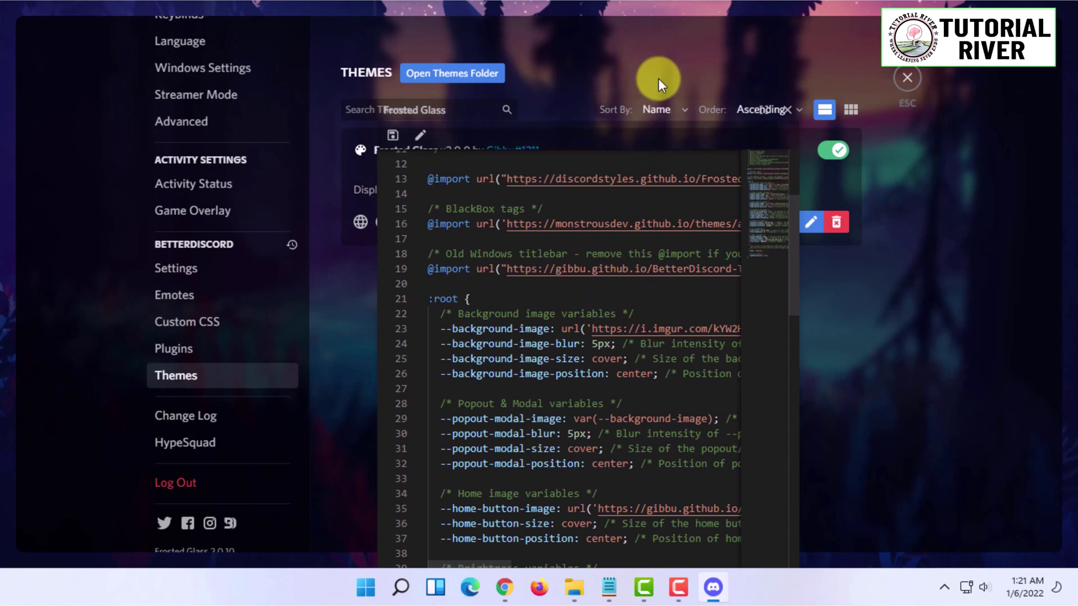
pyautogui.click(586, 344)
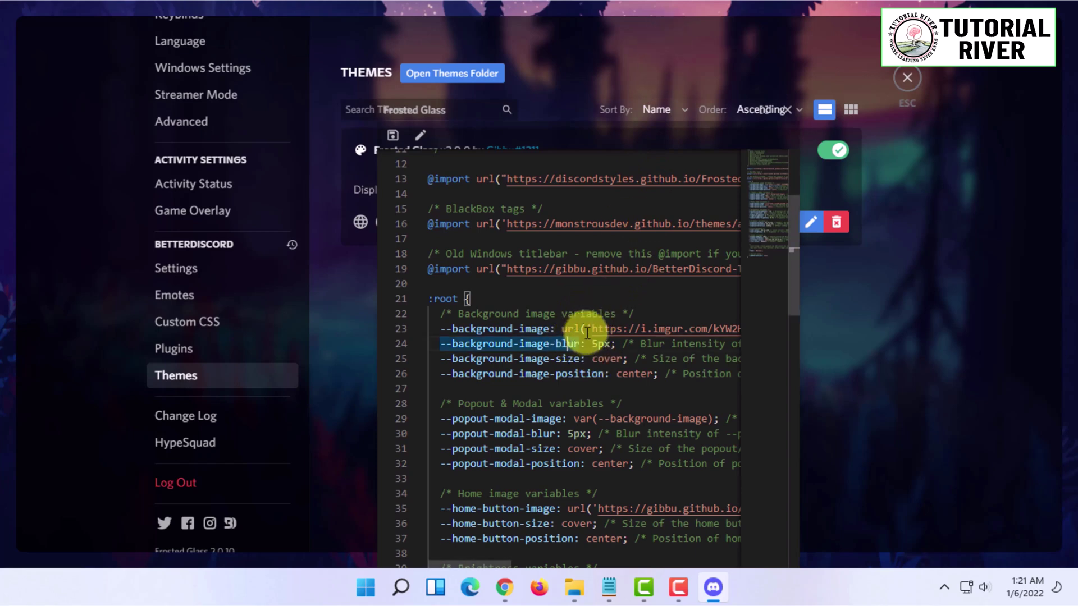
pyautogui.click(613, 330)
pyautogui.moveTo(613, 329); pyautogui.dragTo(720, 331)
pyautogui.click(594, 329)
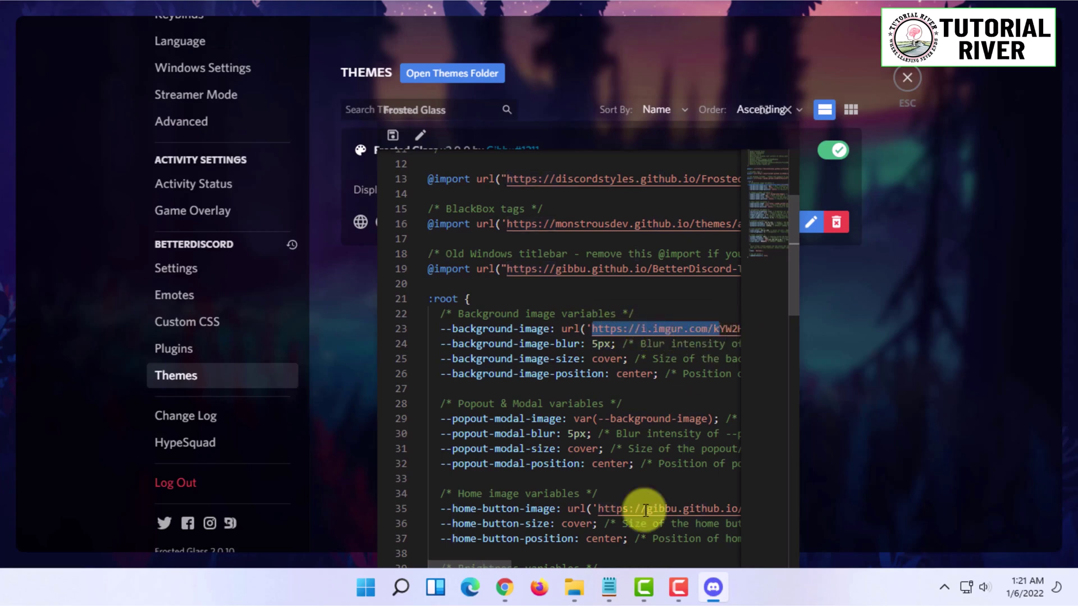
# - Switch to Chrome, search Google for giphy and open the GIPHY website
pyautogui.click(505, 588)
pyautogui.click(248, 45)
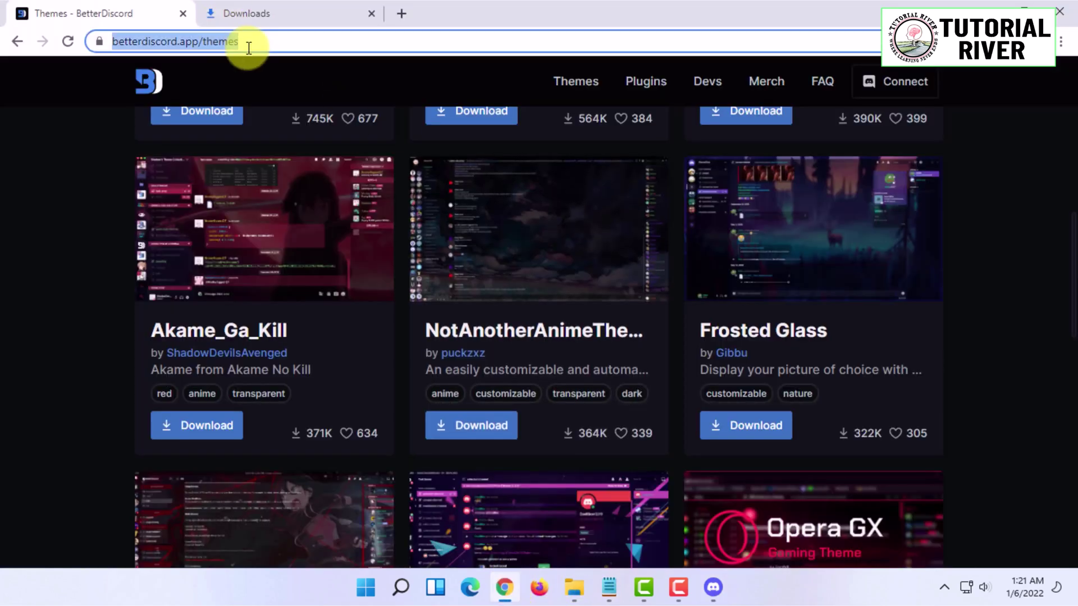
pyautogui.write('giphy')
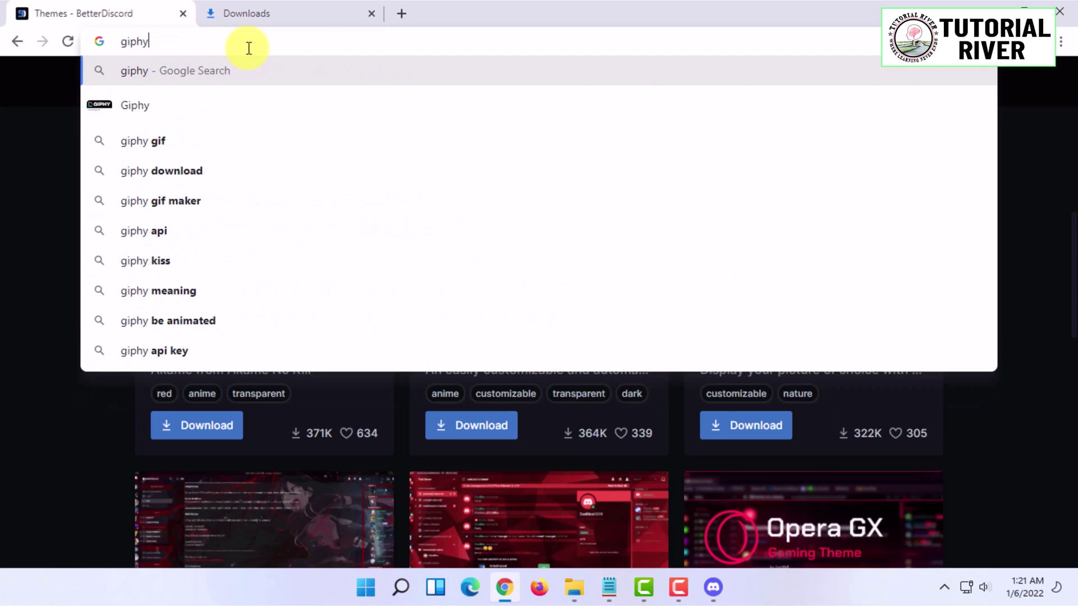
pyautogui.press('Return')
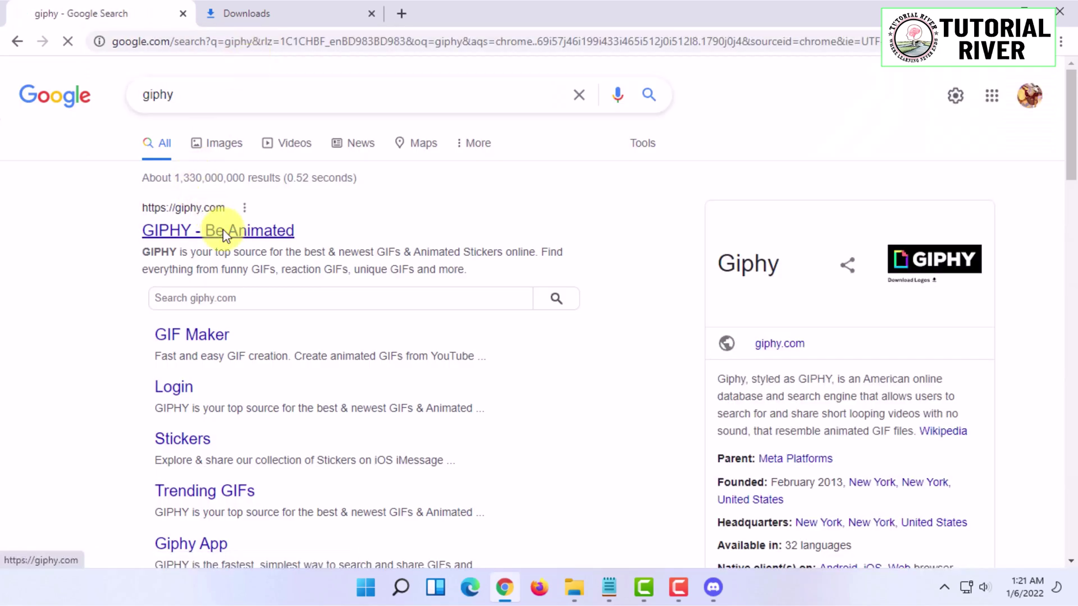
pyautogui.click(221, 230)
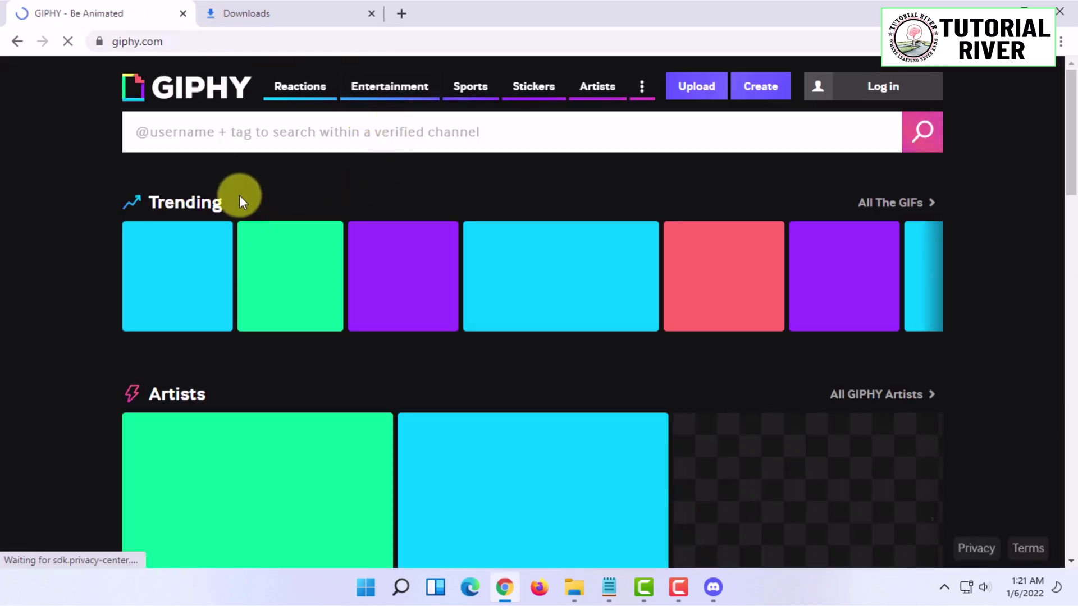
# - Browse the GIPHY home page and open the Proud Of You Reaction GIF from the trending ones
pyautogui.scroll(-1, 393, 275)
pyautogui.scroll(-1, 464, 284)
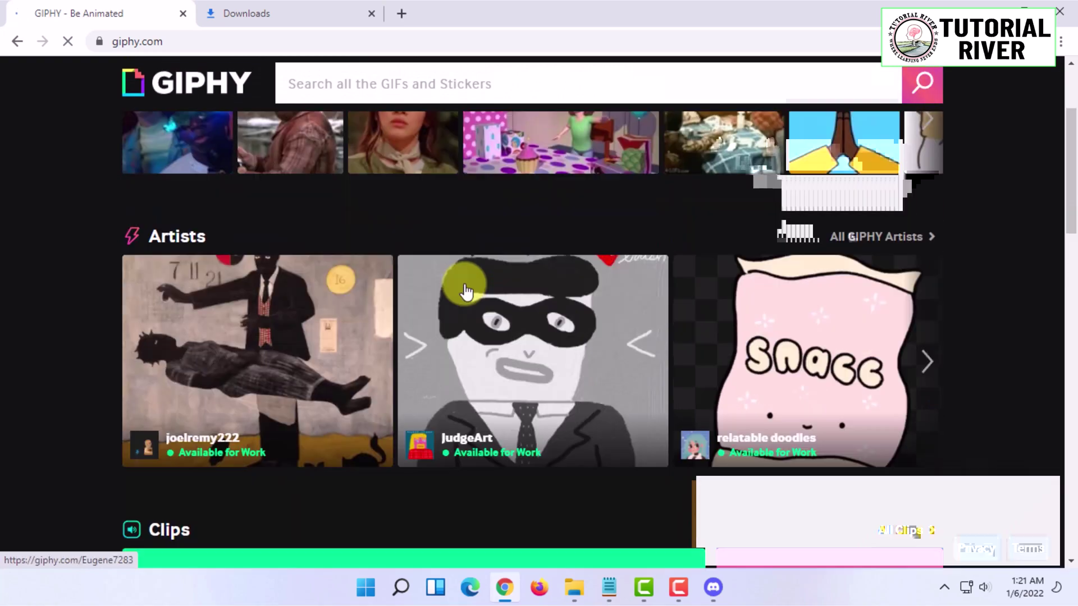
pyautogui.scroll(1, 507, 279)
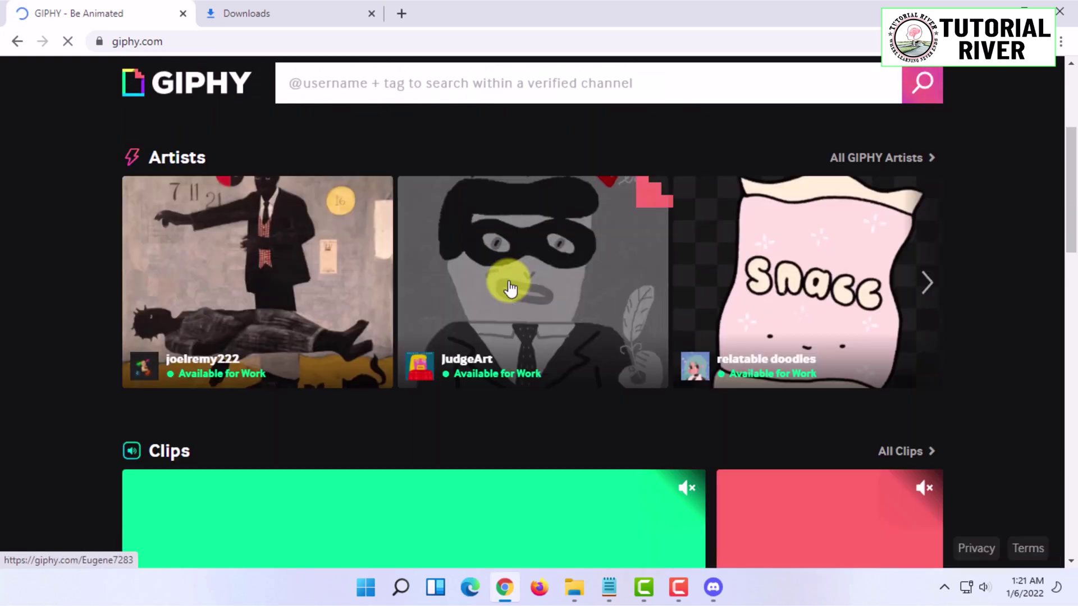
pyautogui.scroll(-6, 509, 288)
pyautogui.scroll(6, 510, 288)
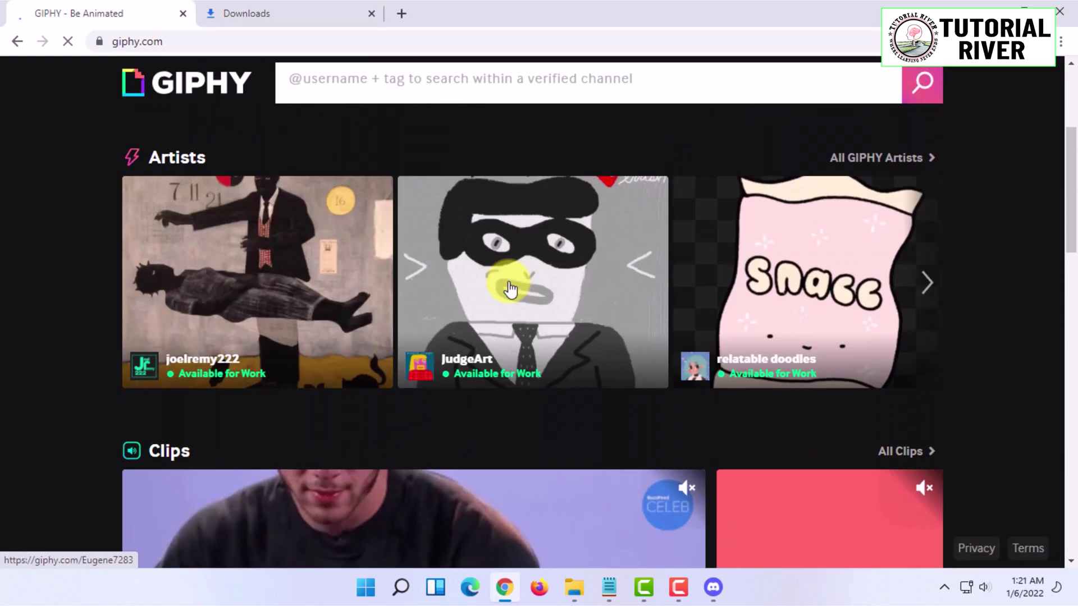
pyautogui.scroll(3, 509, 288)
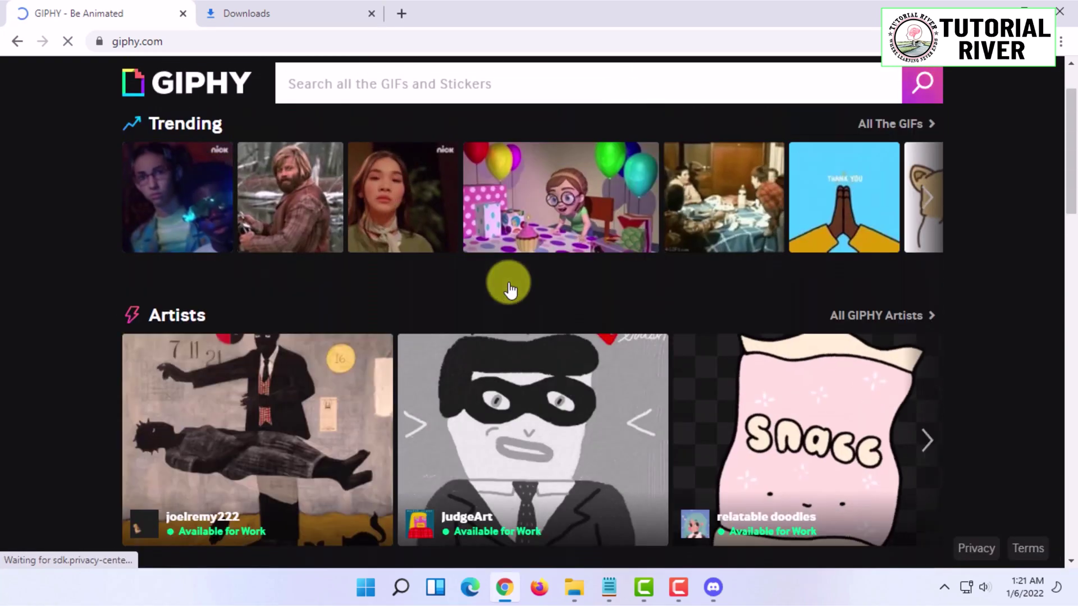
pyautogui.click(289, 224)
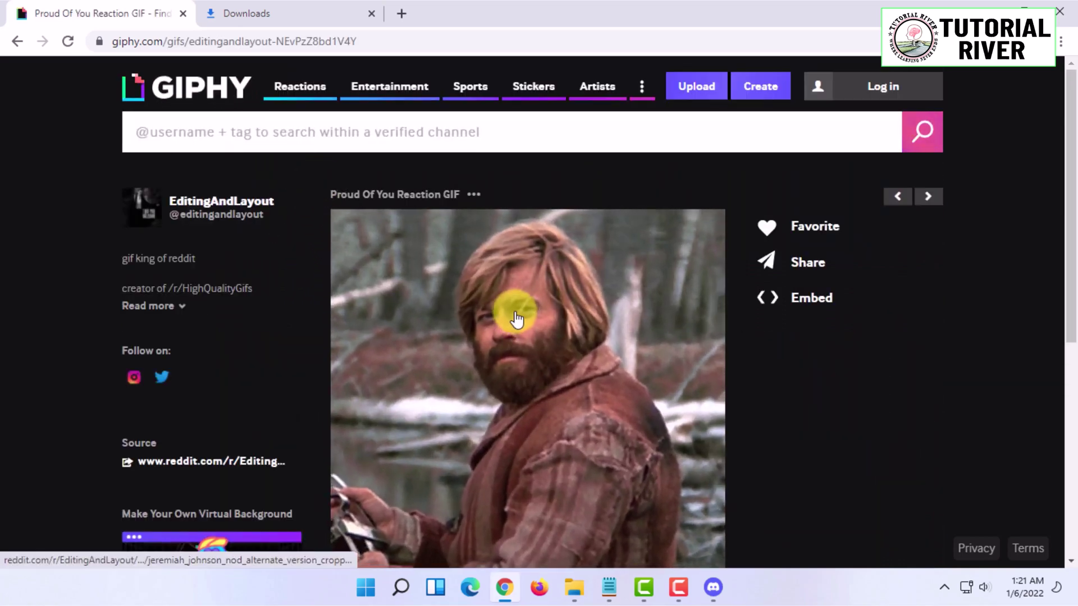
pyautogui.click(517, 320)
pyautogui.click(115, 11)
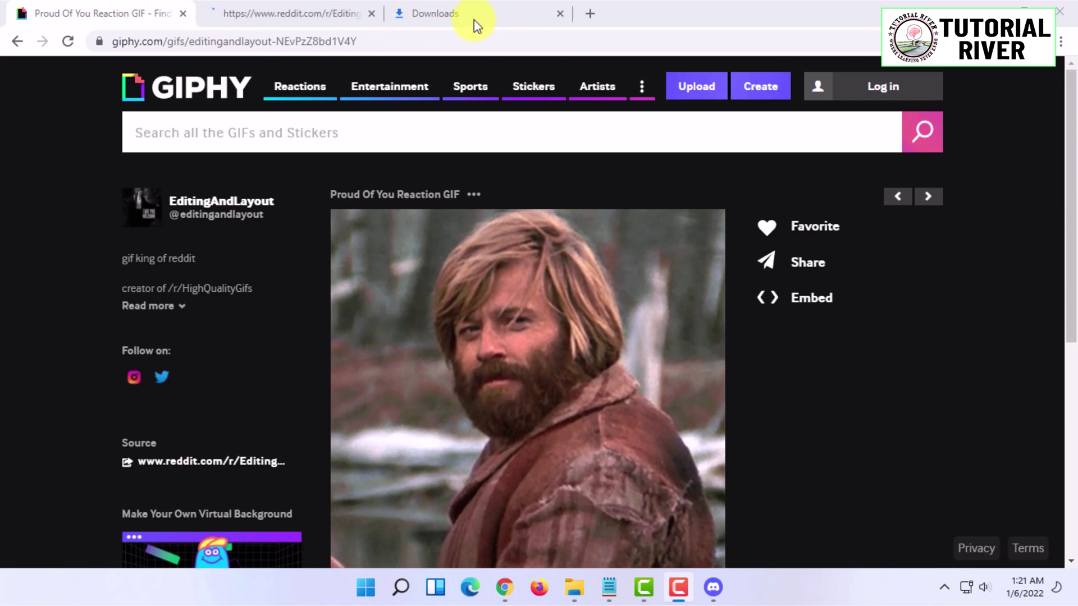
pyautogui.click(371, 13)
# - Copy the GIF's share link and paste it over the --background-image URL in Discord's theme editor
pyautogui.click(765, 262)
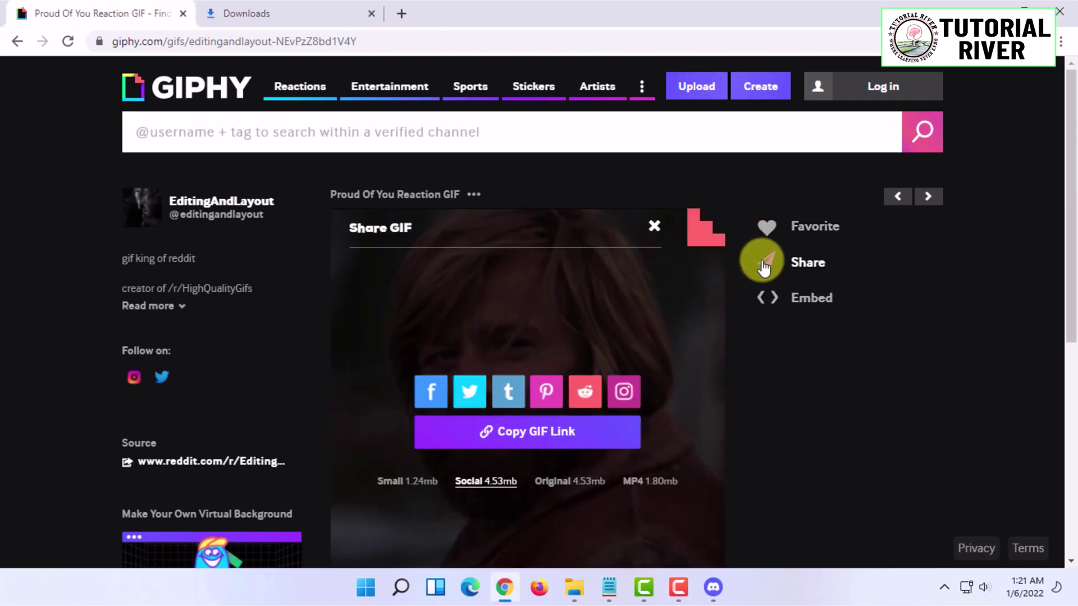
pyautogui.click(504, 439)
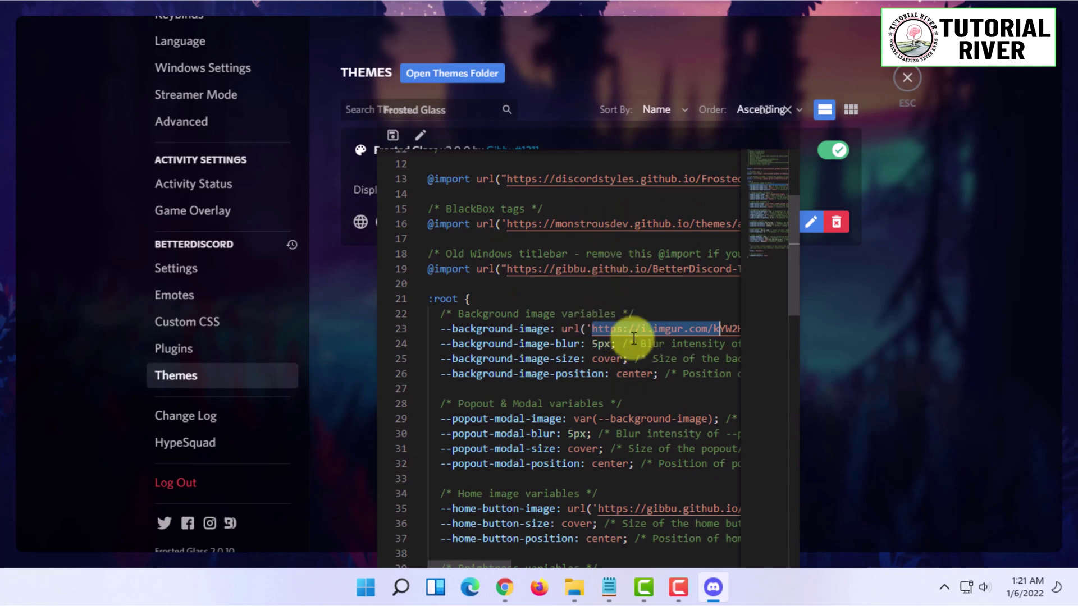
pyautogui.moveTo(593, 329)
pyautogui.mouseDown()
pyautogui.moveTo(716, 341)
pyautogui.moveTo(494, 329)
pyautogui.moveTo(595, 330)
pyautogui.mouseUp()
pyautogui.rightClick(579, 330)
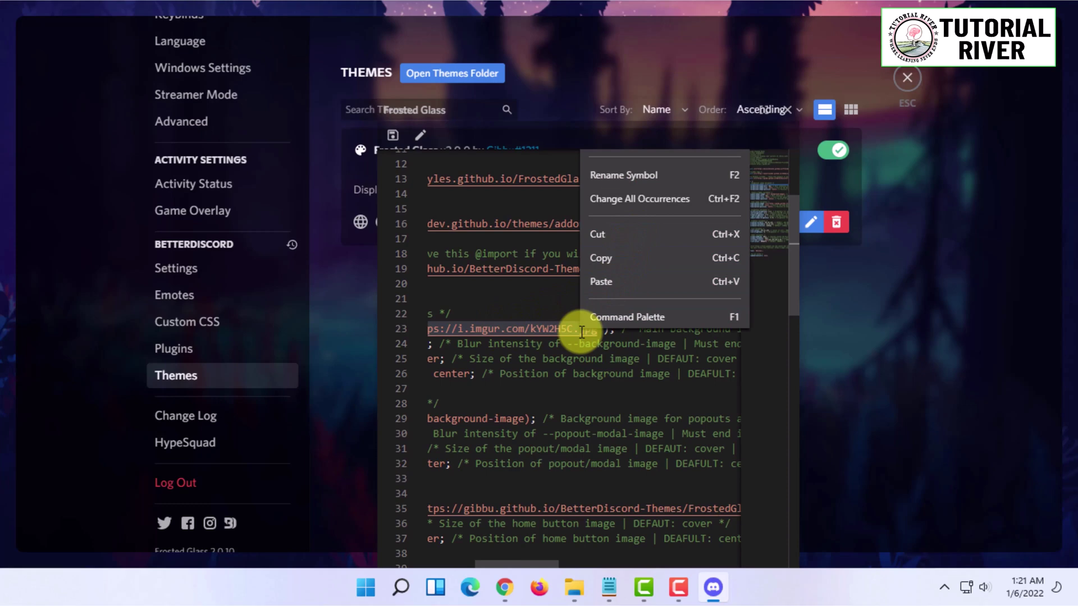
pyautogui.click(601, 282)
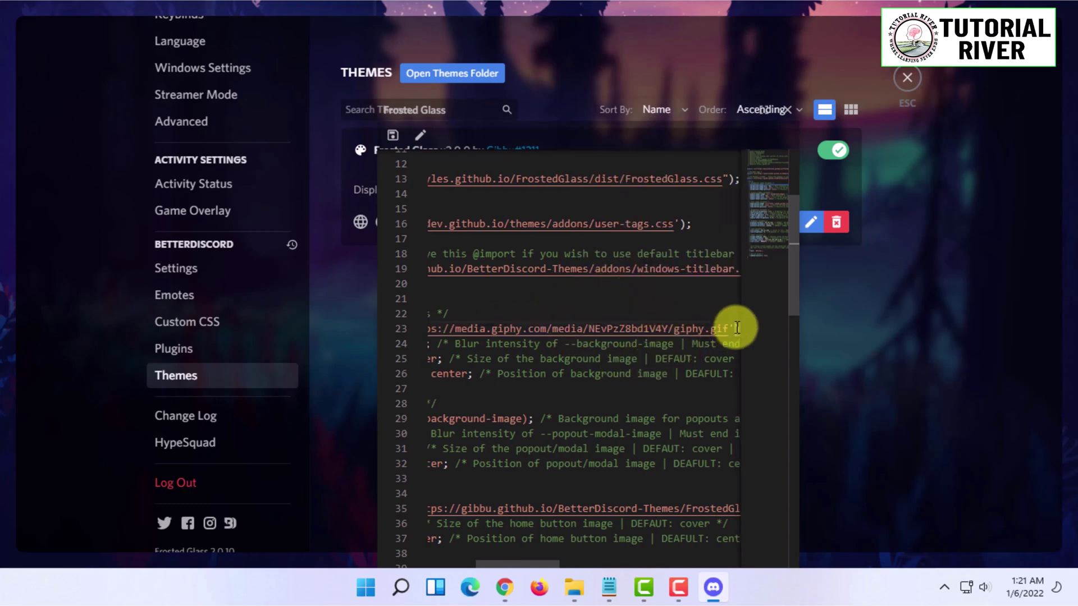
# - Check the pasted GIPHY URL in the --background-image line and look through the rest of the theme's CSS
pyautogui.moveTo(732, 326); pyautogui.dragTo(611, 322)
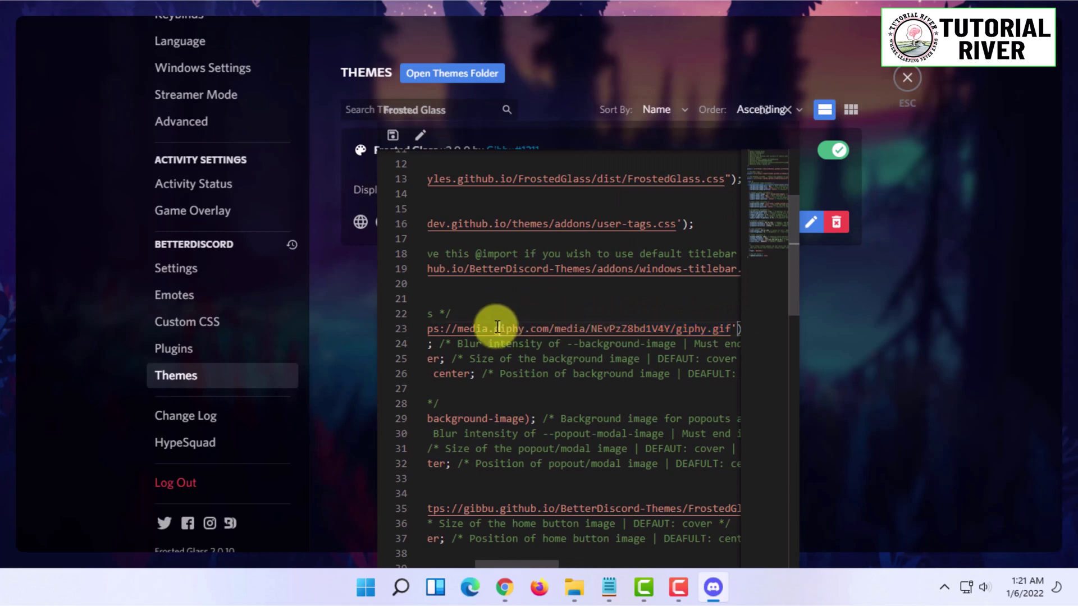
pyautogui.moveTo(497, 327); pyautogui.dragTo(402, 333)
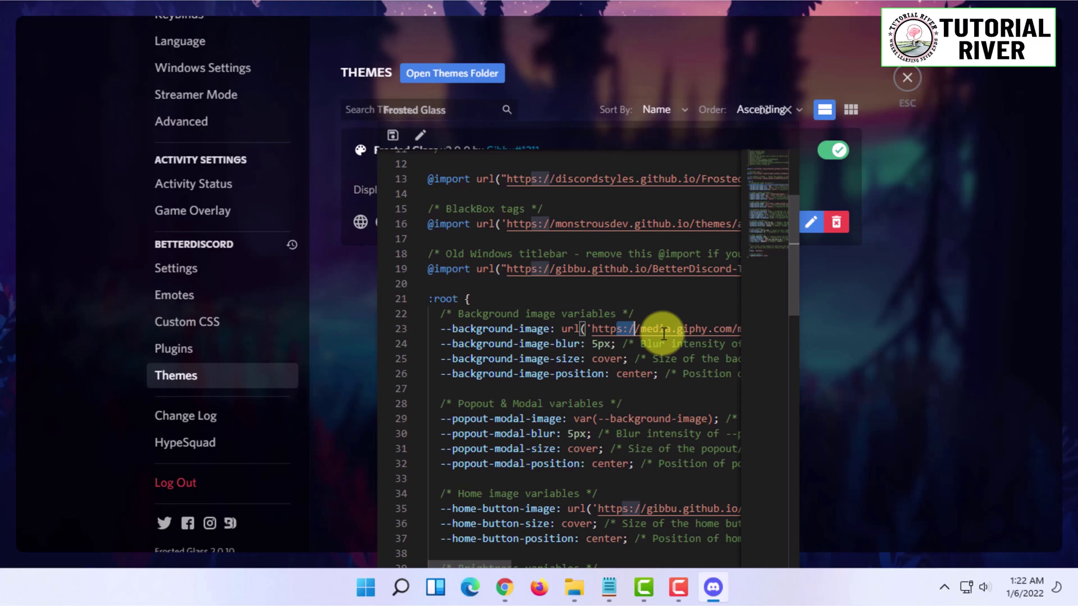
pyautogui.moveTo(663, 333)
pyautogui.mouseDown()
pyautogui.moveTo(743, 337)
pyautogui.moveTo(557, 320)
pyautogui.moveTo(722, 327)
pyautogui.moveTo(659, 324)
pyautogui.mouseUp()
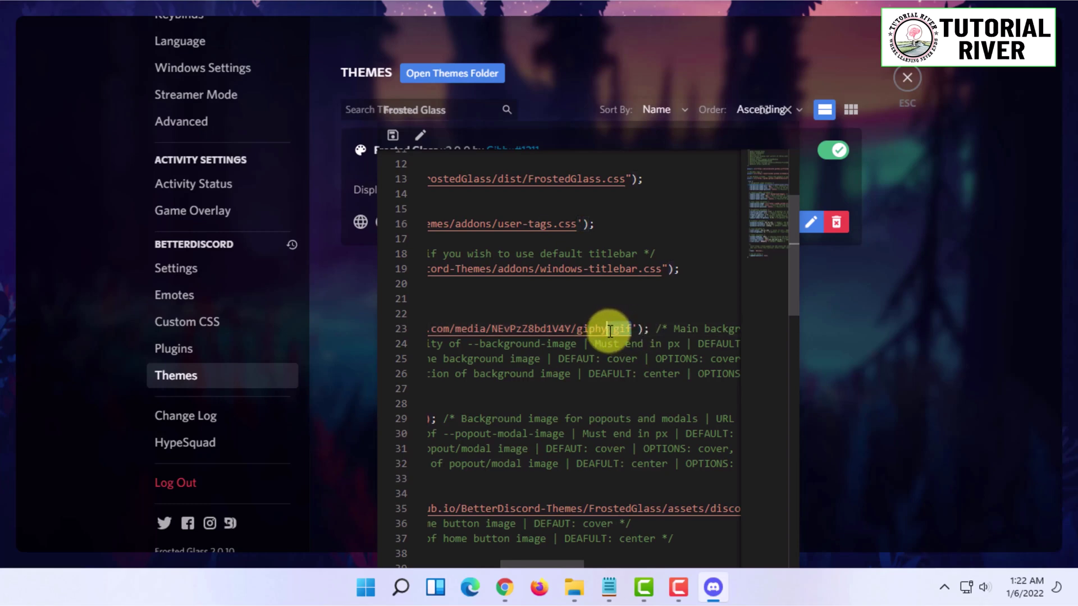
pyautogui.hscroll(-2, 730, 253)
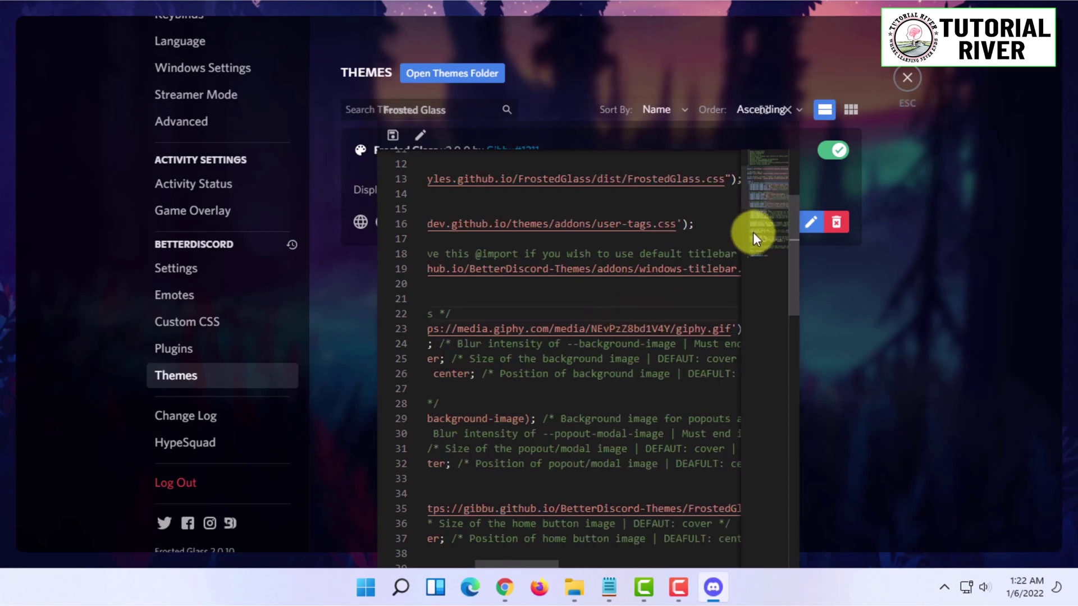
pyautogui.scroll(-10, 737, 297)
pyautogui.scroll(-5, 735, 331)
pyautogui.scroll(15, 739, 305)
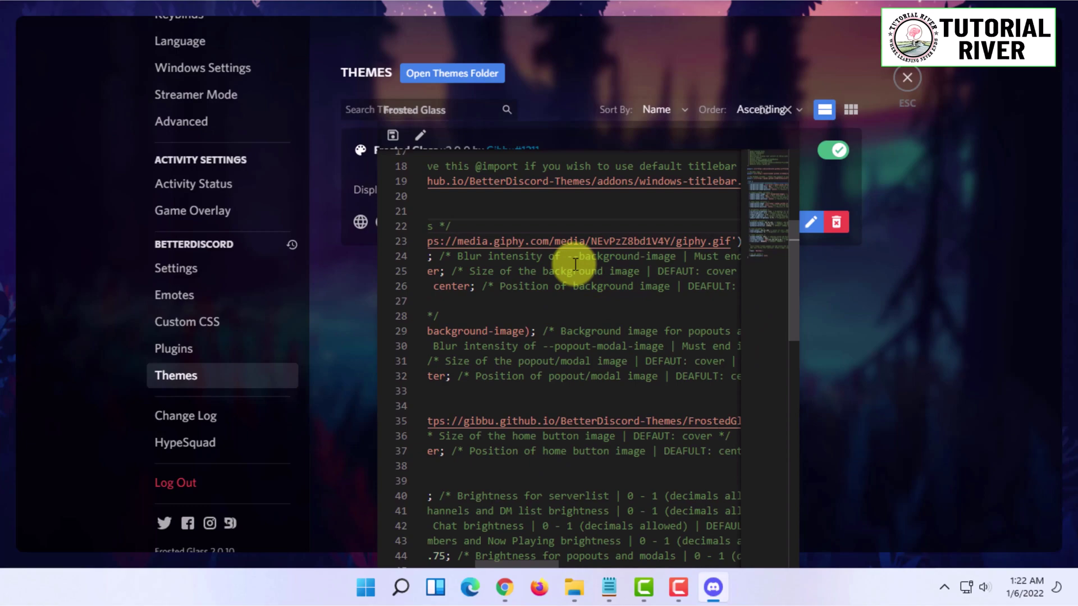
pyautogui.scroll(3, 572, 264)
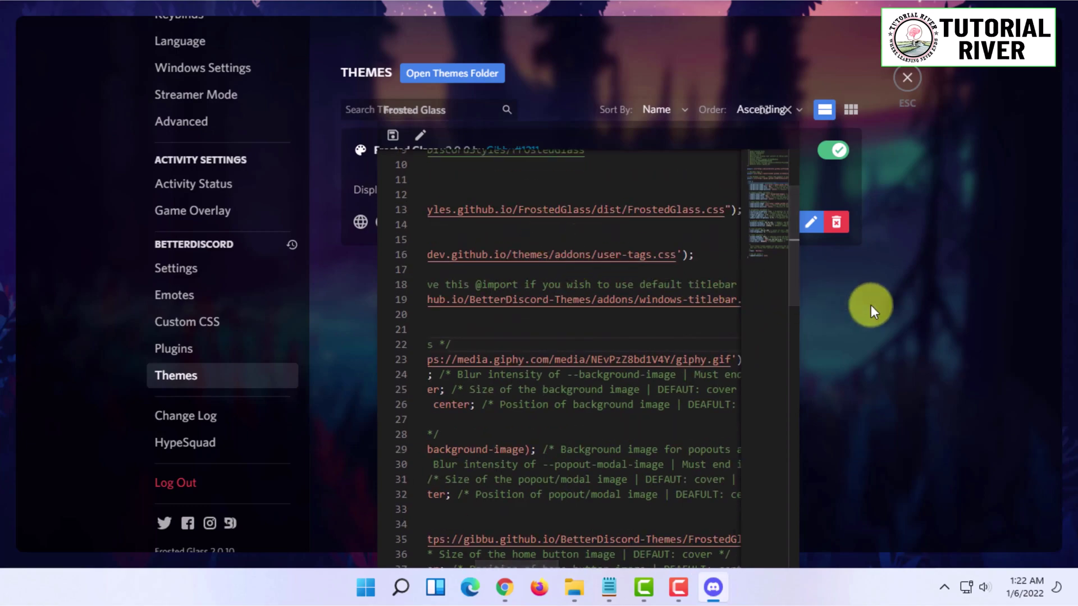
pyautogui.moveTo(795, 268); pyautogui.dragTo(760, 514)
pyautogui.scroll(-3, 780, 522)
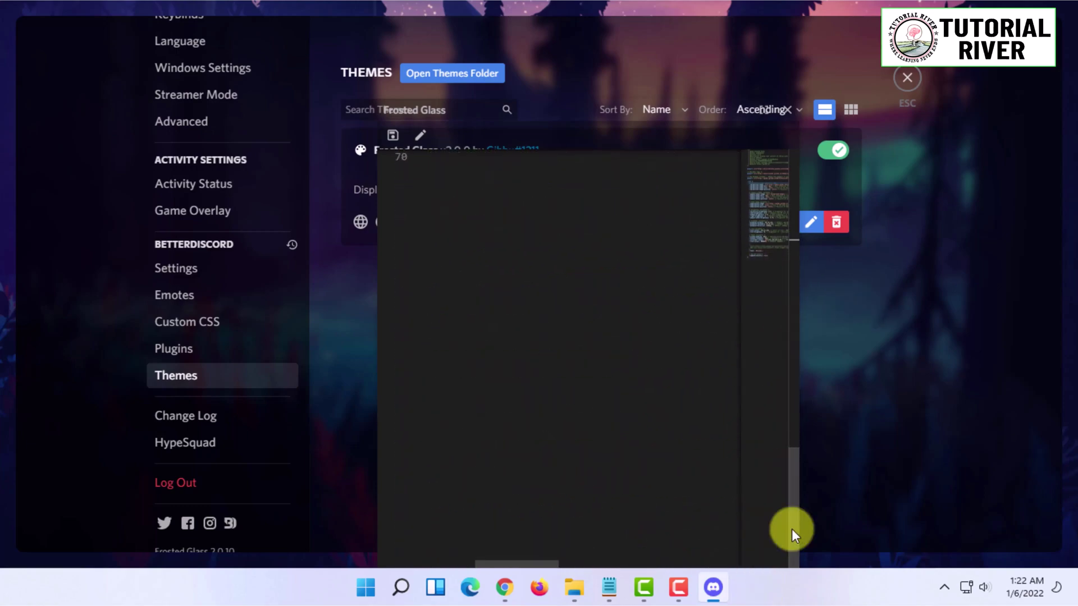
pyautogui.moveTo(794, 460); pyautogui.dragTo(764, 197)
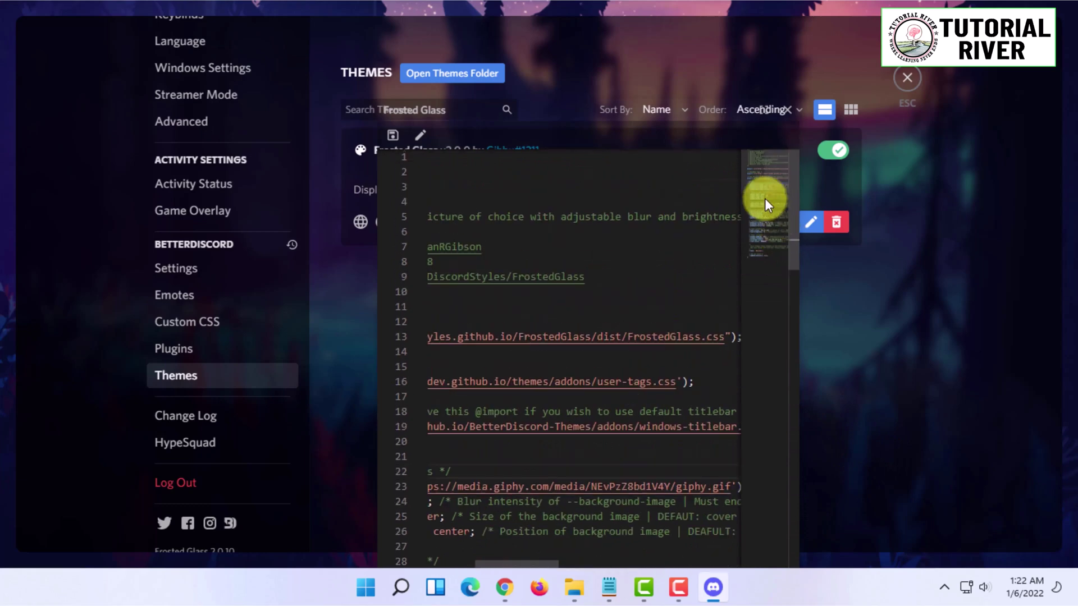
# - Save the edited Frosted Glass CSS, then leave the user settings and close the theme editor
pyautogui.click(394, 139)
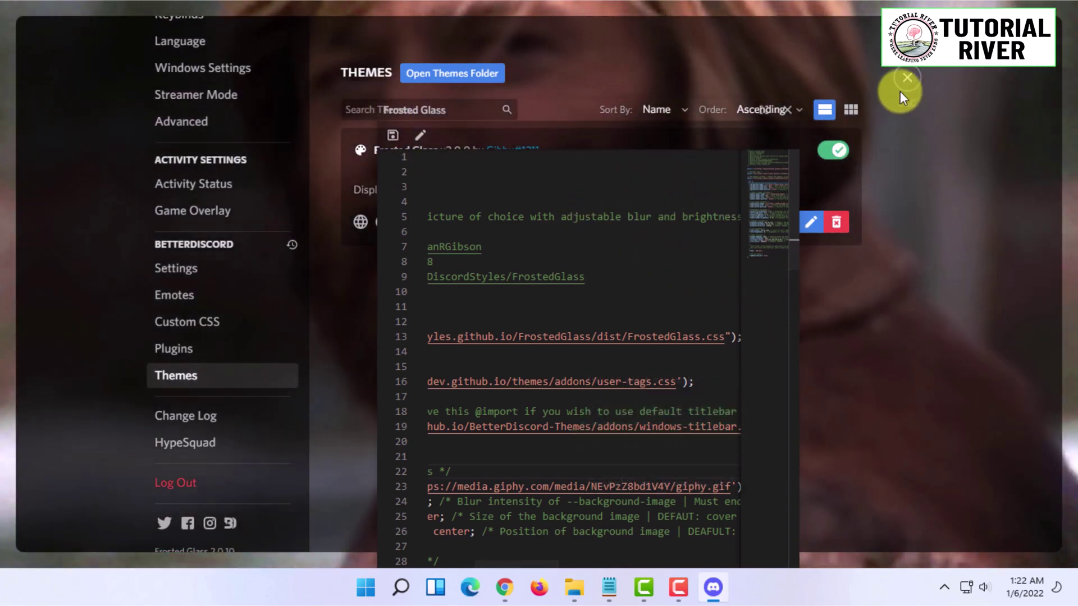
pyautogui.click(905, 85)
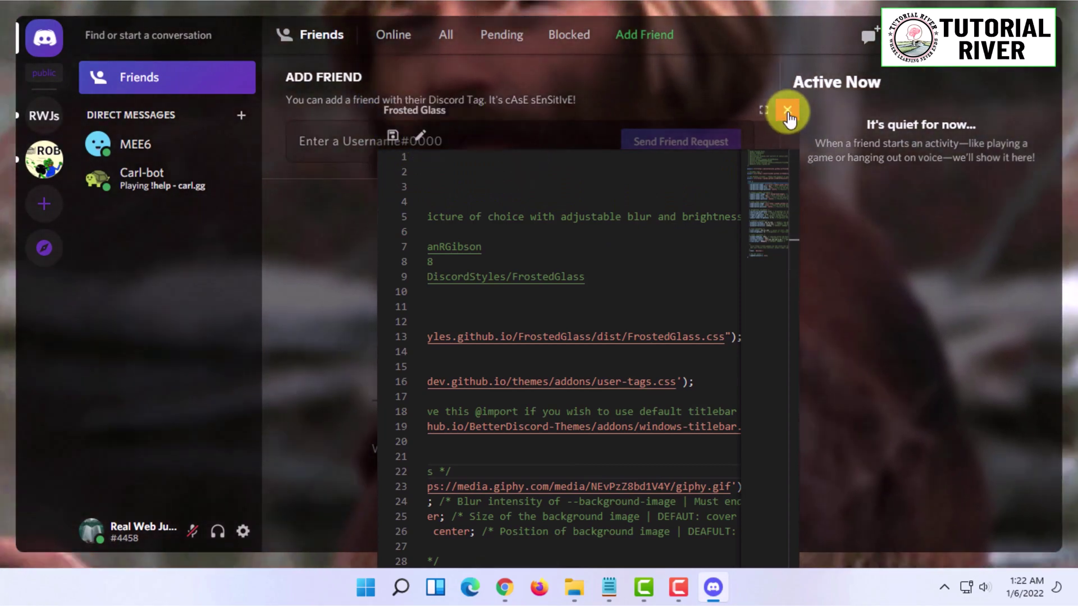
pyautogui.click(787, 109)
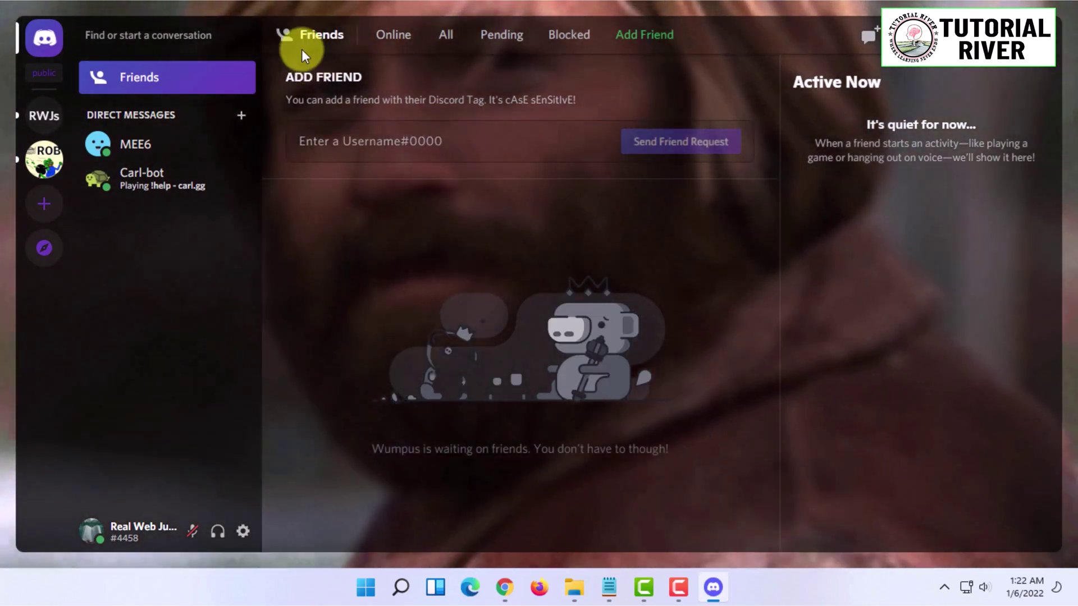